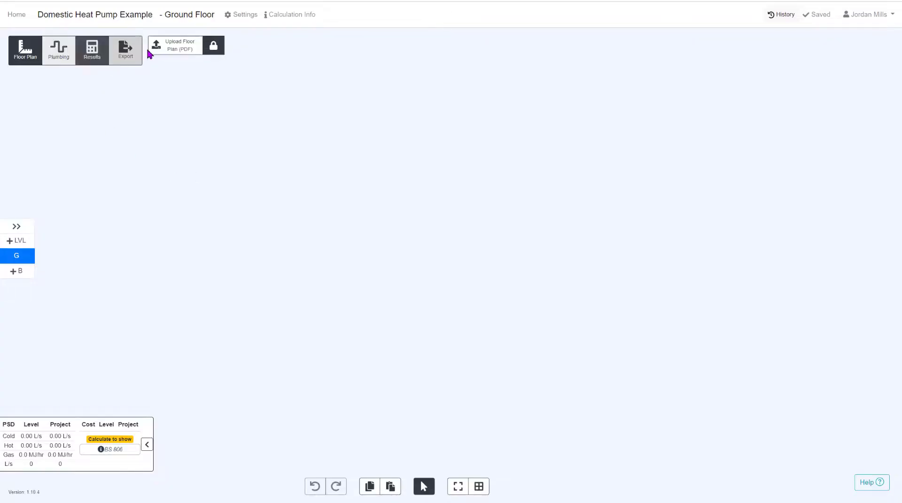
- Upload the ASHP - proposed floor plans PDF as the ground floor plan
click(155, 49)
click(155, 48)
click(423, 235)
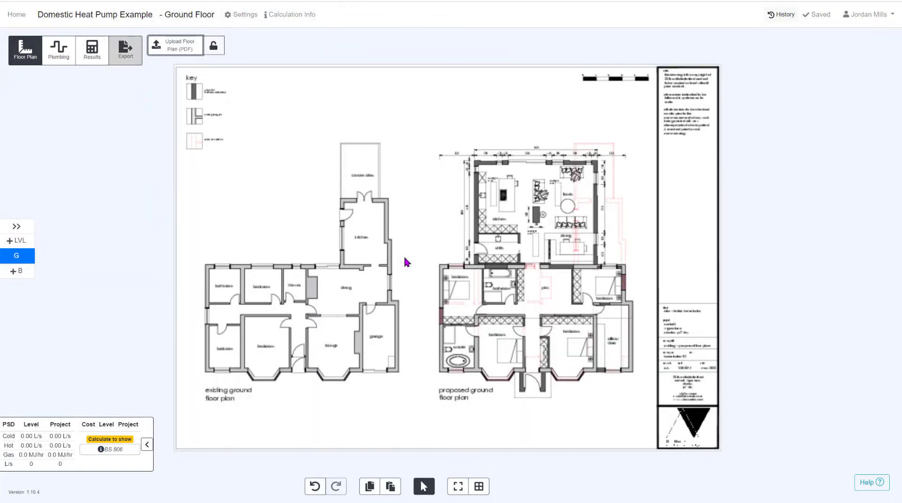
click(16, 228)
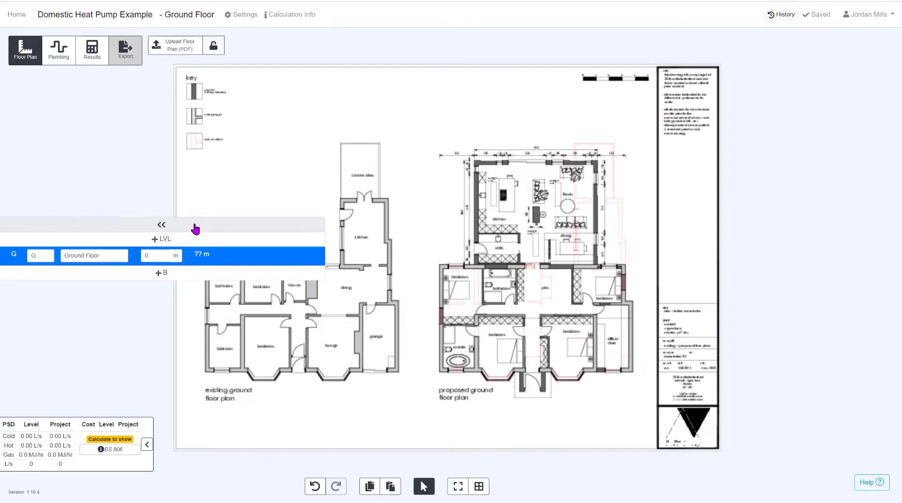
click(195, 226)
- Crop the uploaded PDF so that only the proposed ground floor plan remains in the drawing area
click(505, 275)
drag(174, 257, 421, 257)
drag(720, 258, 647, 260)
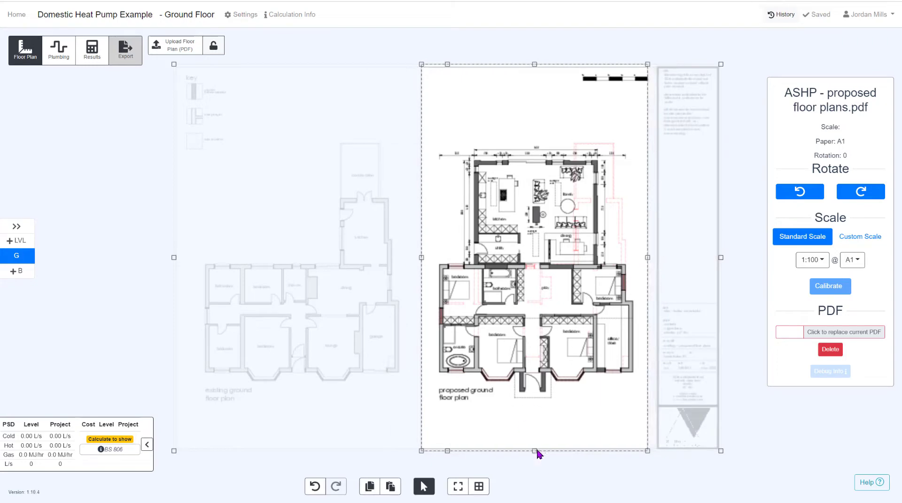
drag(535, 450, 540, 419)
drag(535, 64, 540, 105)
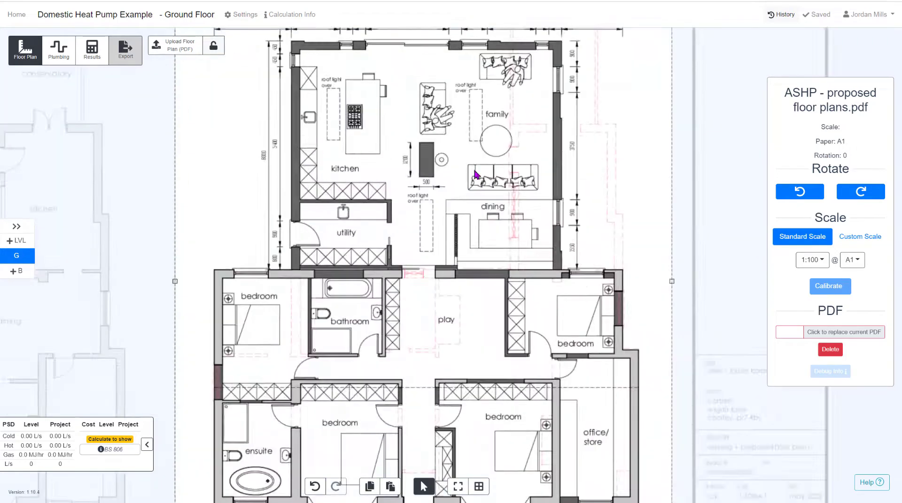
- Set the floor plan's standard scale to 1:50 at A1
click(812, 261)
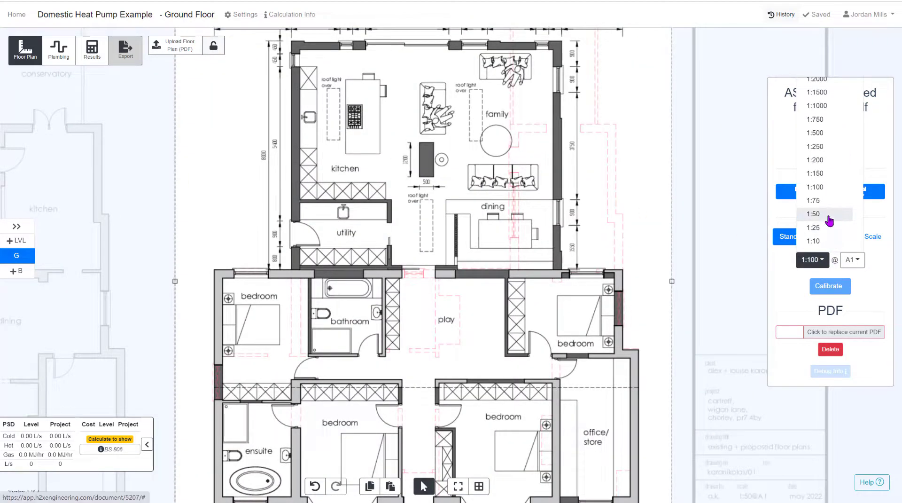
click(829, 215)
click(834, 286)
click(598, 332)
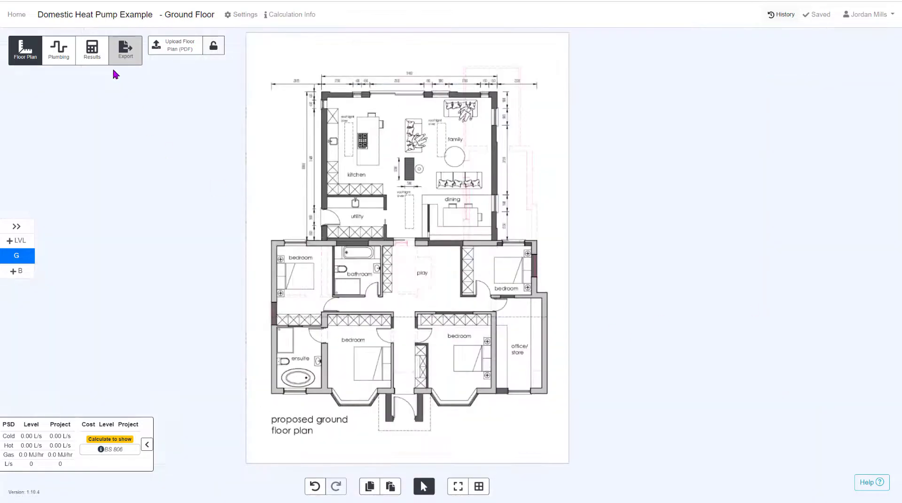
- Switch to plumbing design with the mechanical systems active, focusing on the kitchen and utility area
click(63, 55)
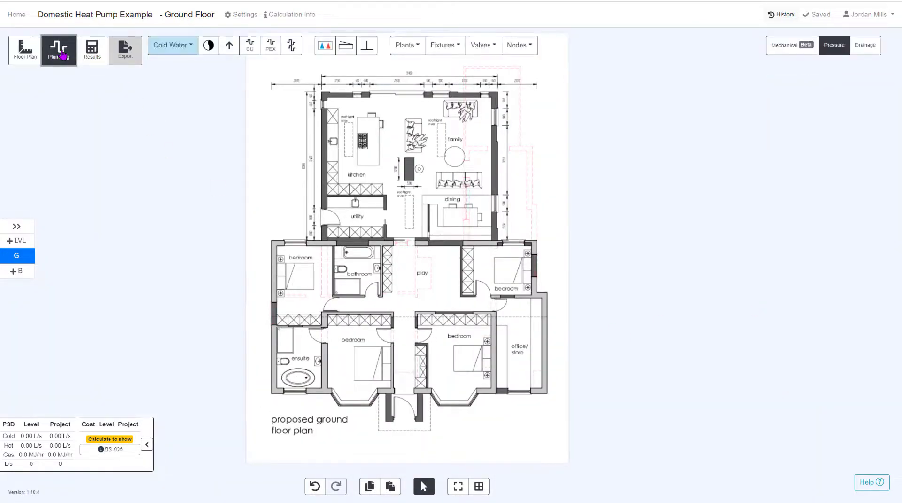
drag(655, 201, 647, 225)
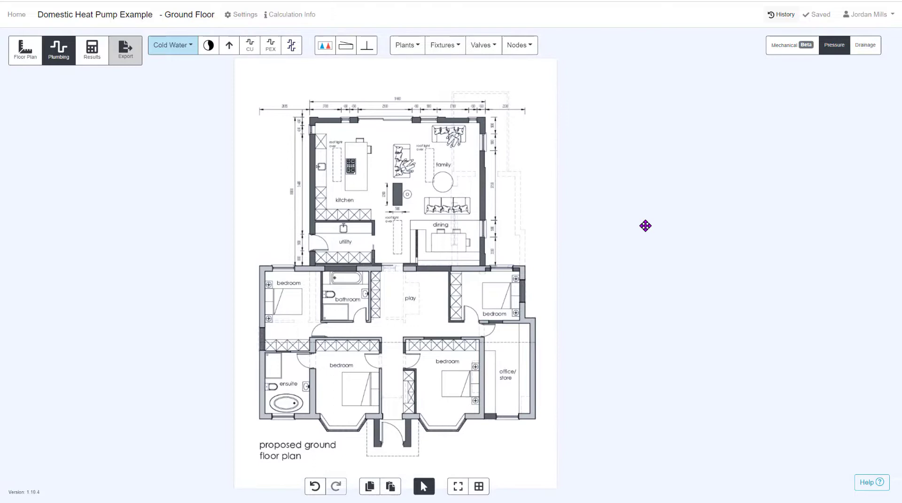
scroll(340, 201, up, 3)
scroll(356, 220, up, 5)
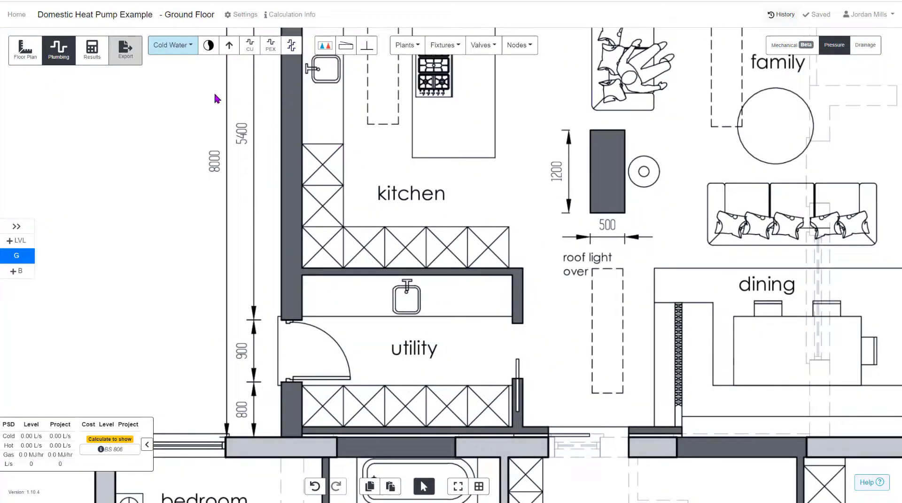
click(793, 47)
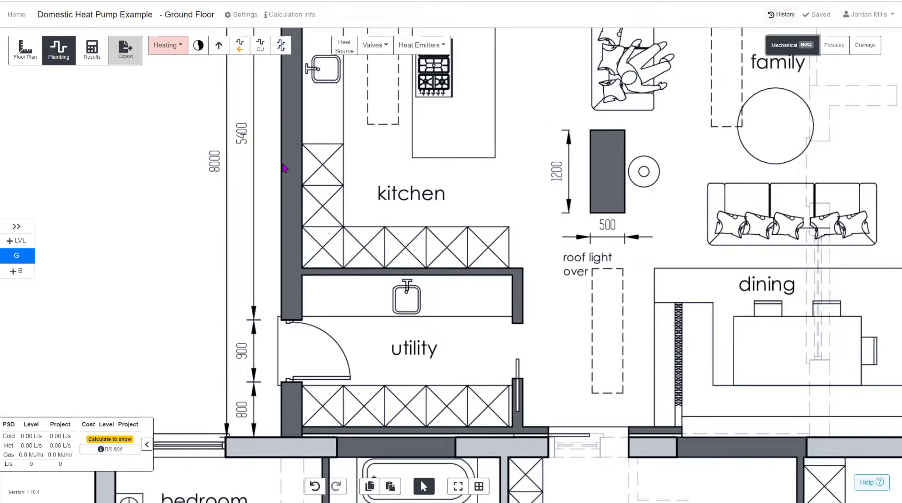
- Place a heat source outside the kitchen's exterior wall and name it Arotherm 12kW
click(344, 46)
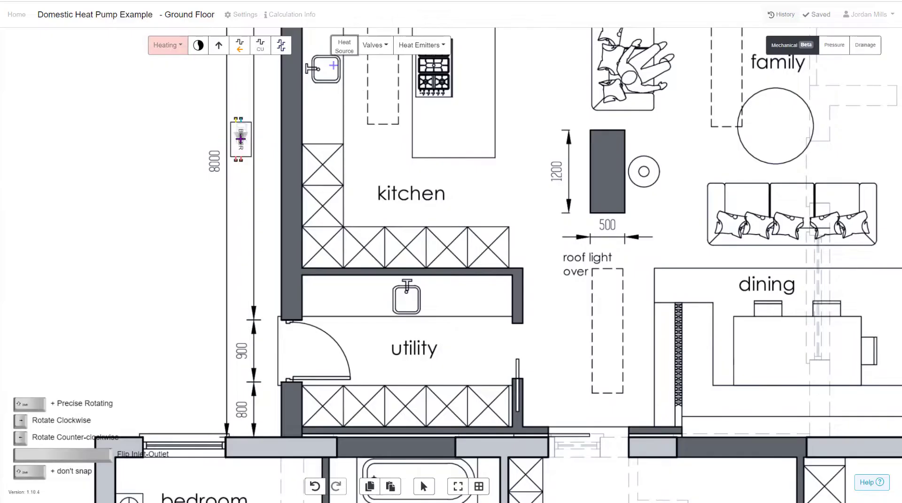
scroll(245, 143, up, 5)
click(250, 180)
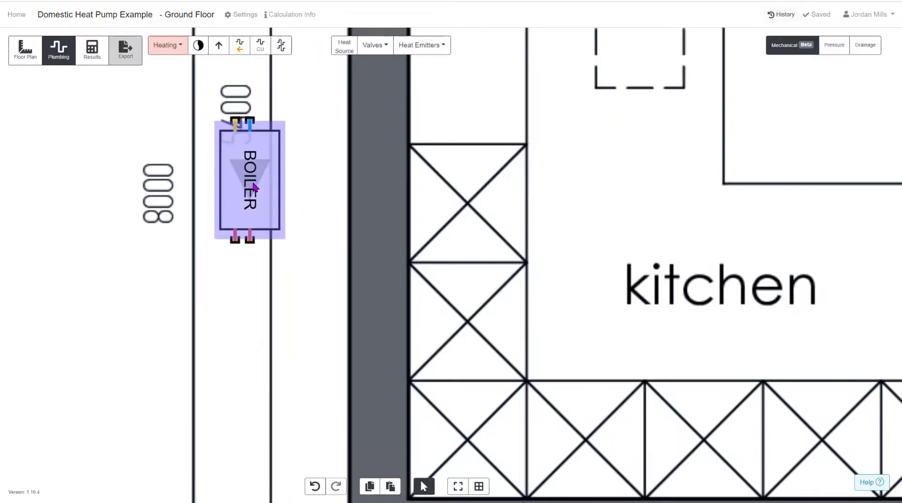
scroll(871, 228, down, 1)
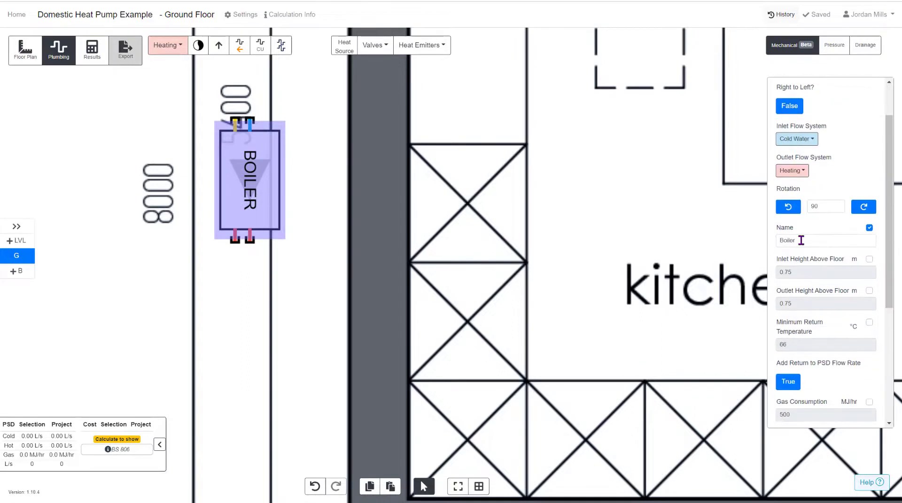
click(801, 240)
text(Arotherm 12kW)
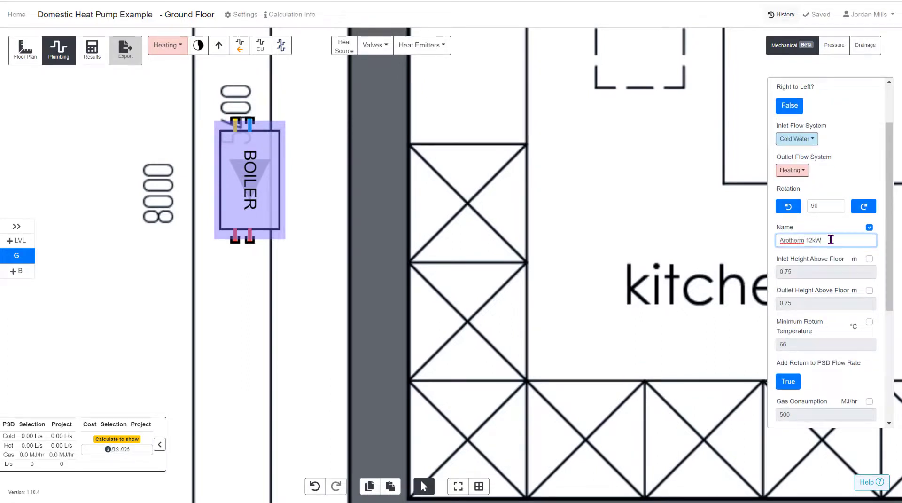
- Override the heat source's minimum return temperature with 40 °C
scroll(831, 240, down, 2)
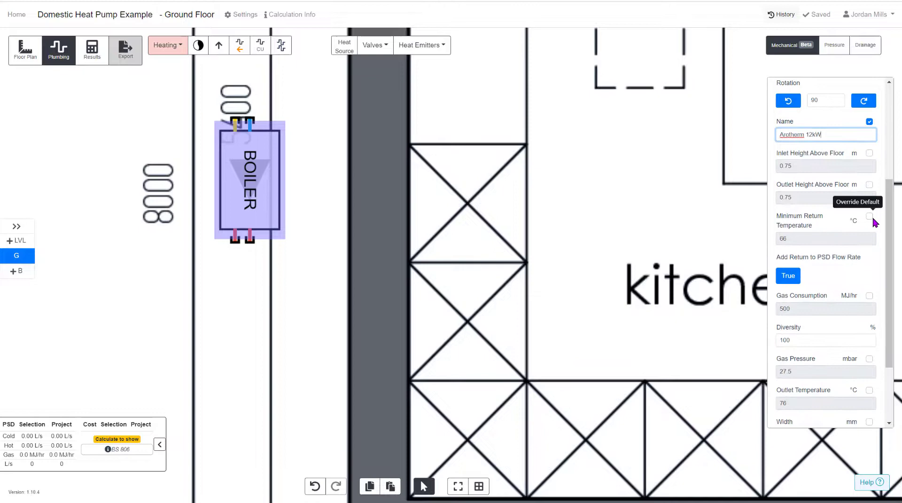
click(869, 216)
click(816, 238)
key(BackSpace)
key(BackSpace)
text(40)
- Override the heat source's outlet temperature with 45 °C
scroll(826, 242, down, 2)
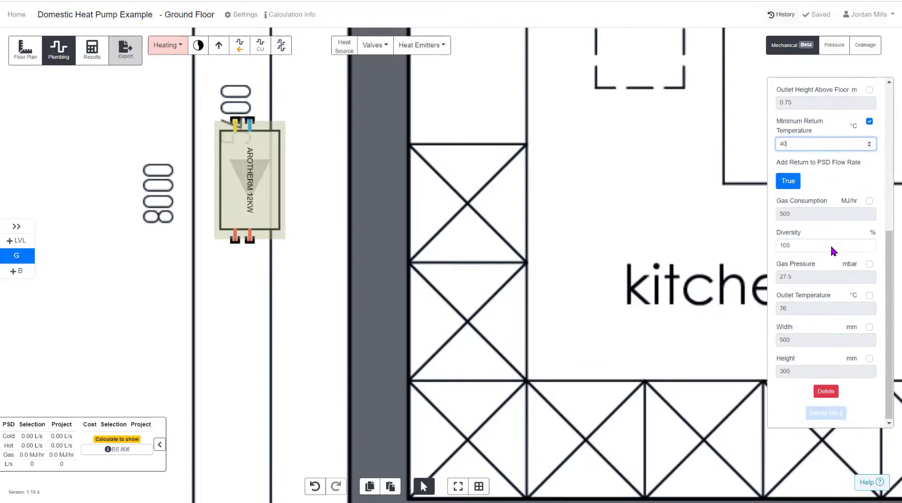
click(869, 295)
click(823, 306)
key(BackSpace)
key(BackSpace)
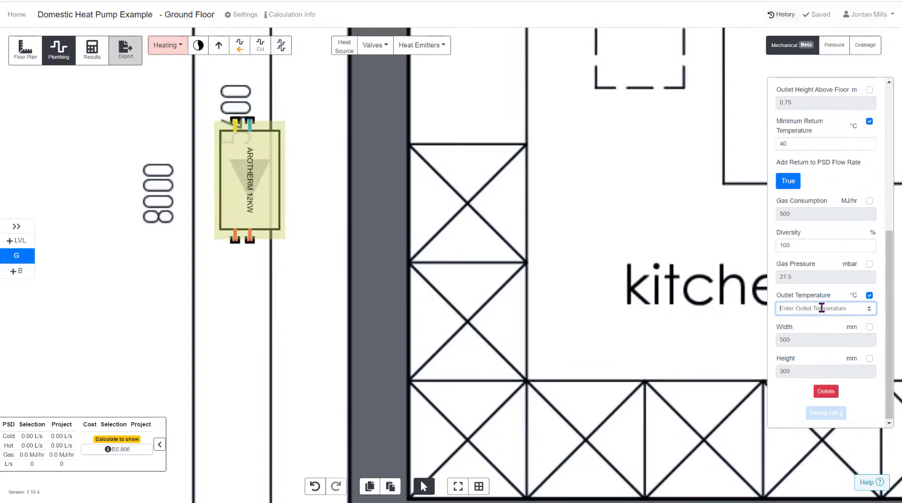
text(45)
- Override the heat source's size with a width of 1100 mm and a height of 500 mm
click(870, 327)
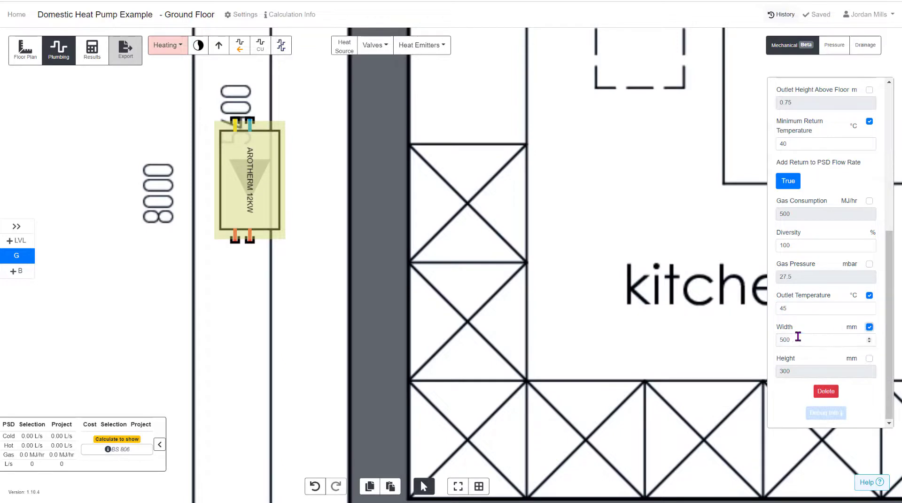
click(830, 336)
key(Left)
text(1)
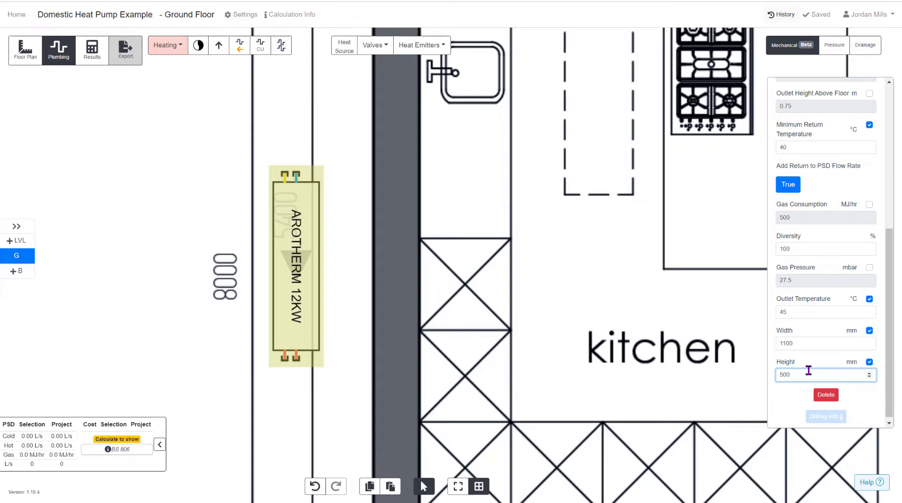
click(658, 352)
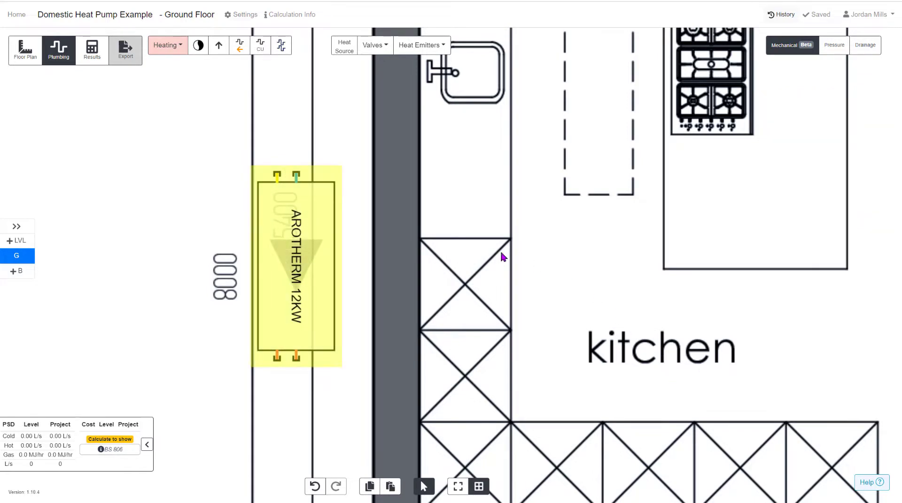
- Create a mechanical heating element named UFH rated 6.4 kW, with 0.06 bar pressure drop, 500 mm width, 70 mm depth, and 500 mm inlet and outlet heights
scroll(382, 252, down, 5)
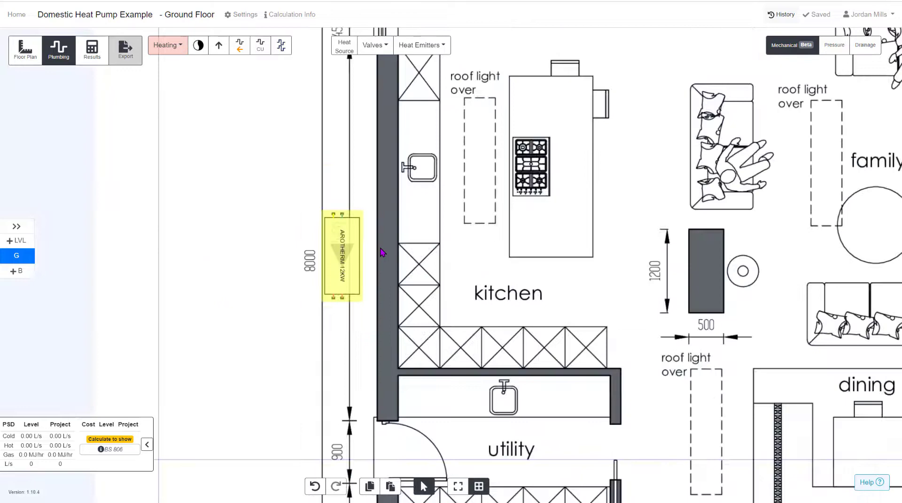
scroll(431, 278, up, 3)
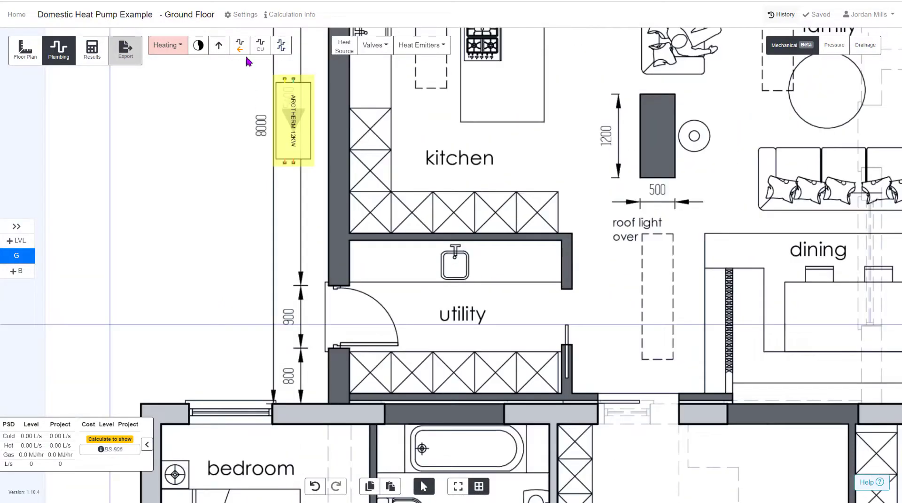
click(242, 15)
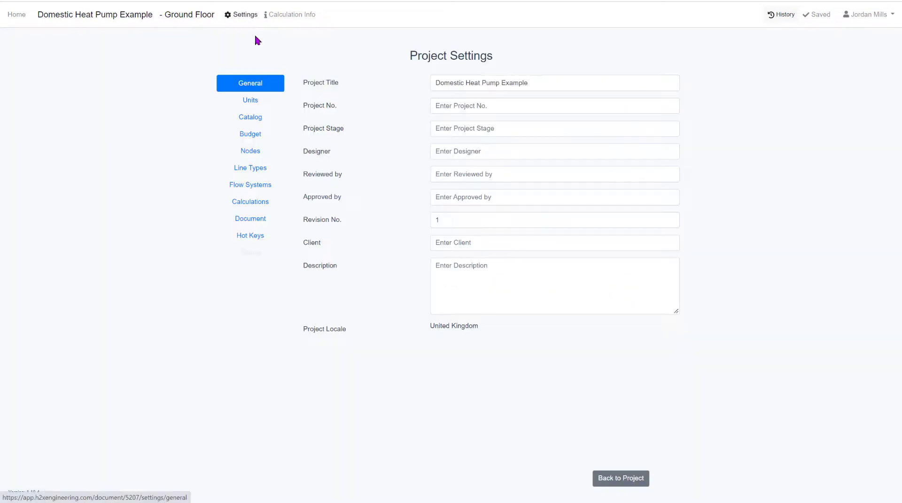
click(256, 152)
click(361, 86)
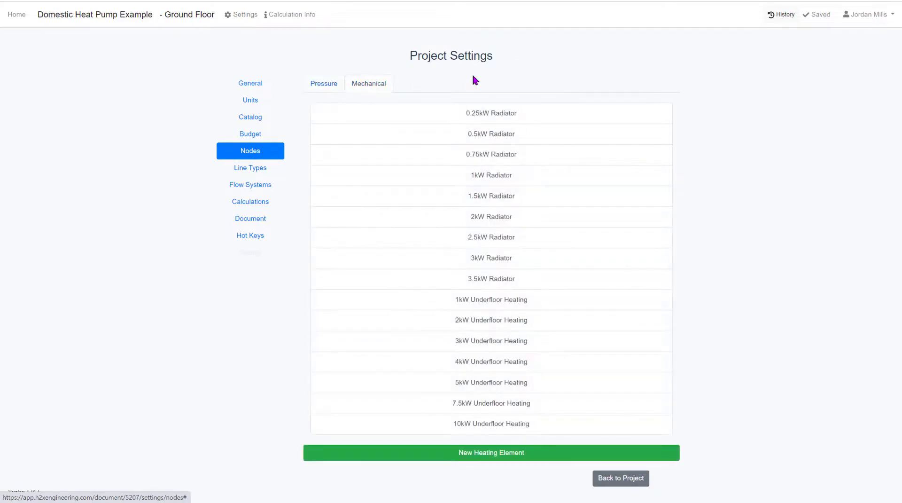
click(491, 454)
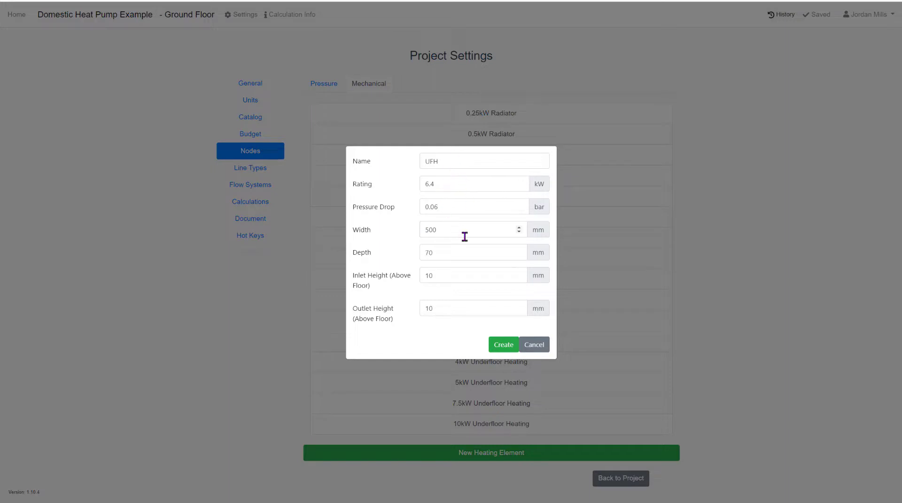
click(492, 274)
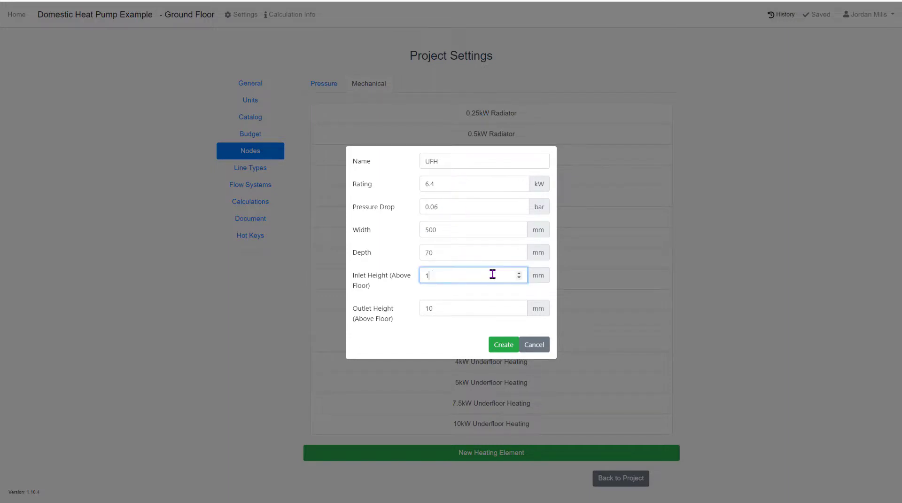
click(469, 308)
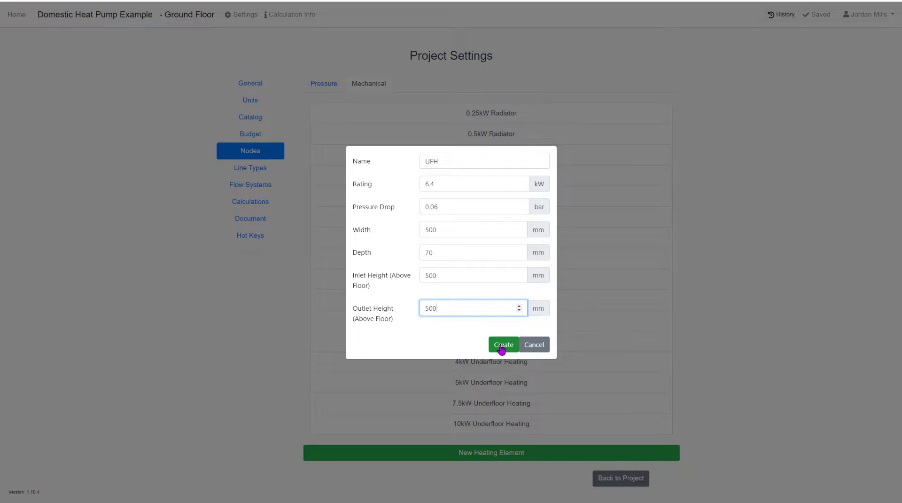
click(501, 348)
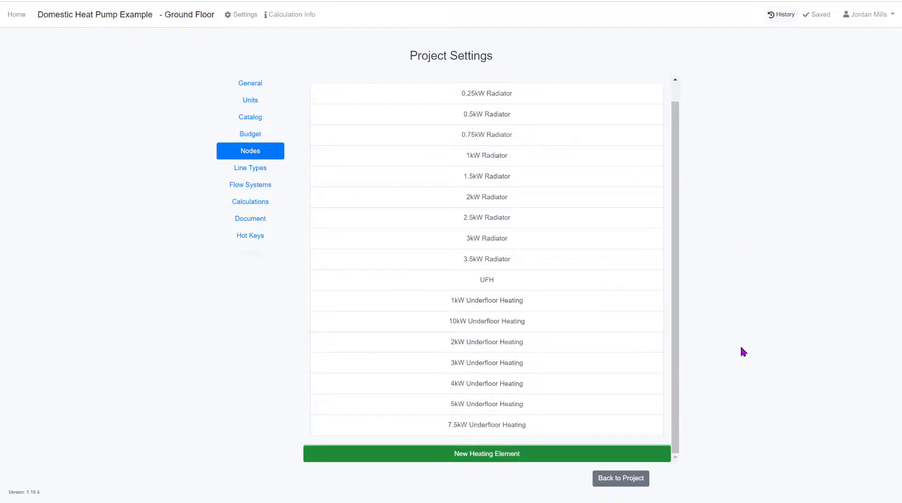
click(626, 483)
- Set the Below Floor line type to the first dashed style, save the project settings and return to the drawing
click(252, 168)
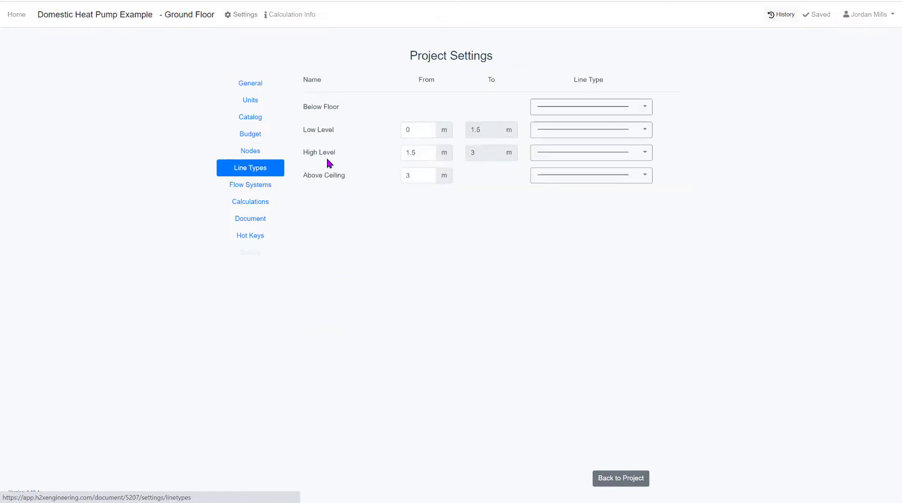
click(612, 112)
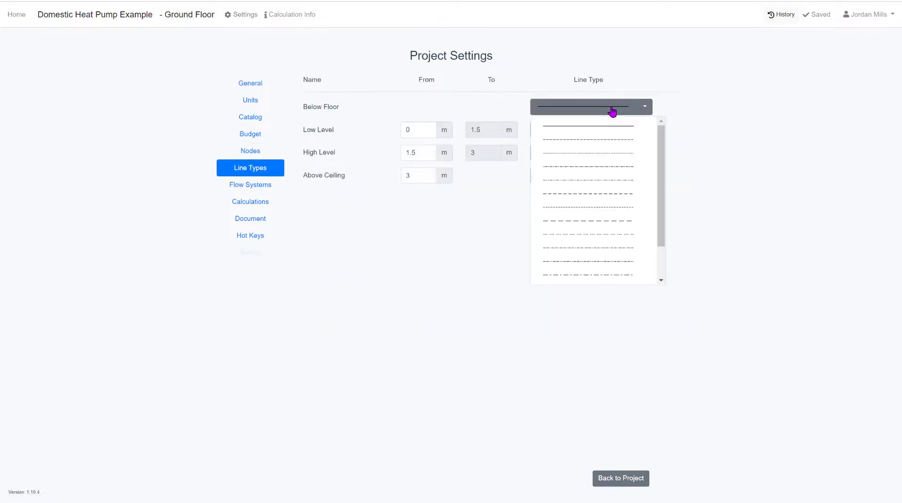
click(621, 140)
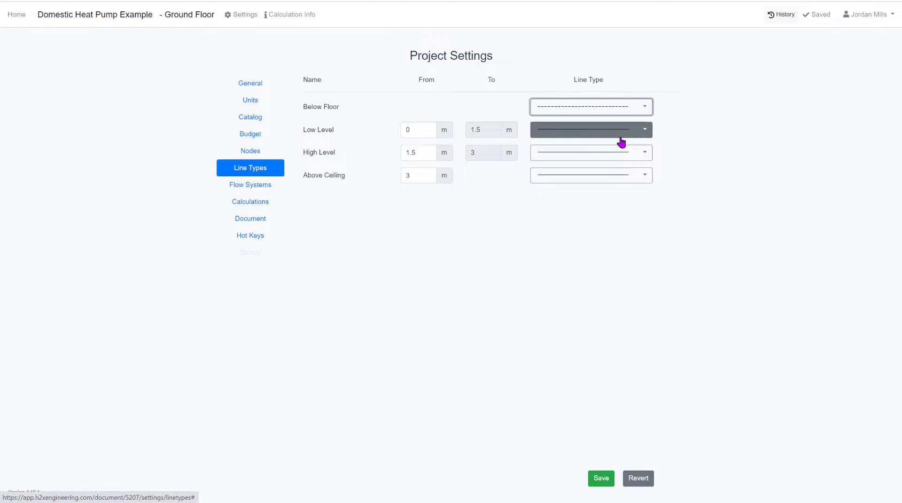
click(601, 474)
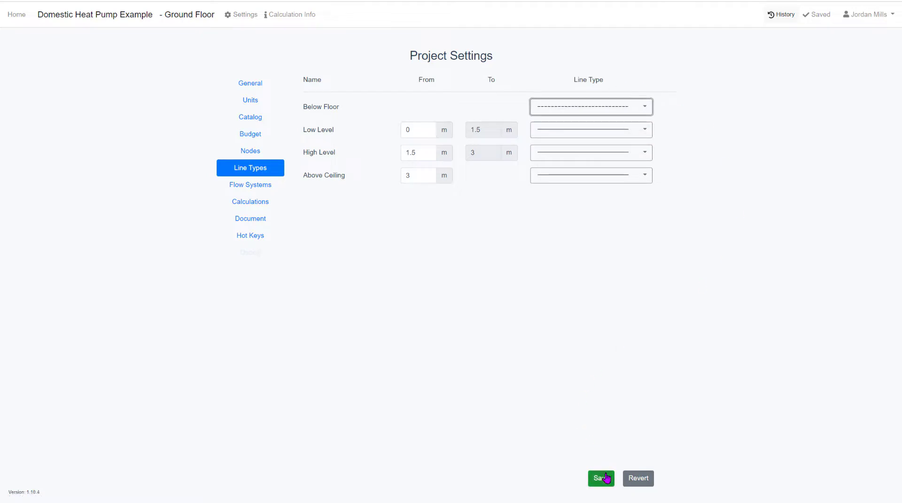
click(629, 482)
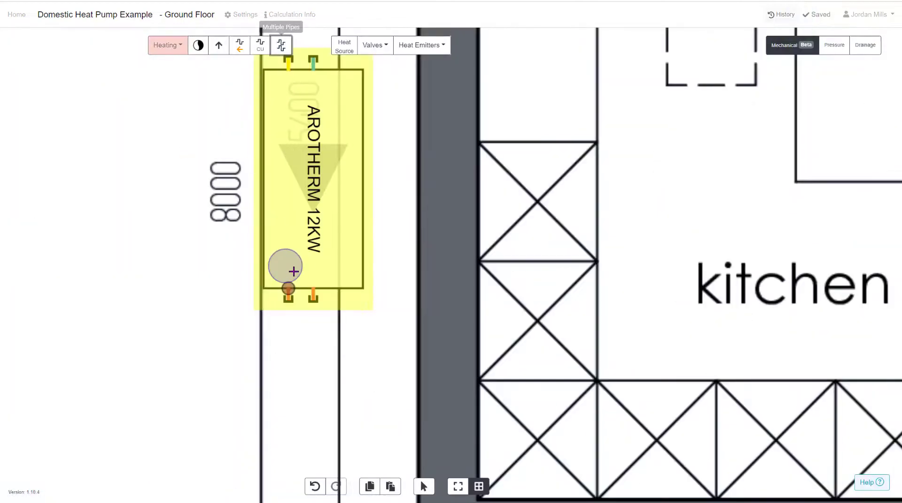
- Run a flow and return pipe pair from the AROTHERM 12KW's lower connections through the wall into the kitchen, dropping to -0.1 m height
click(311, 288)
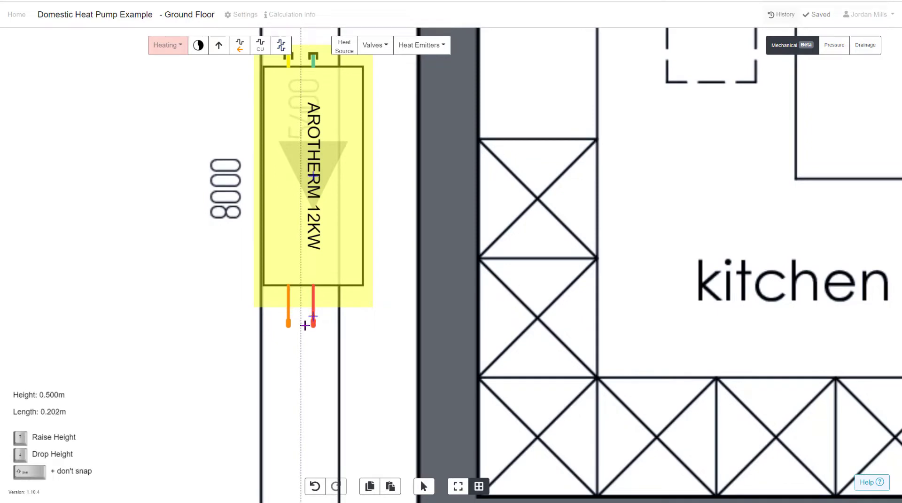
click(503, 325)
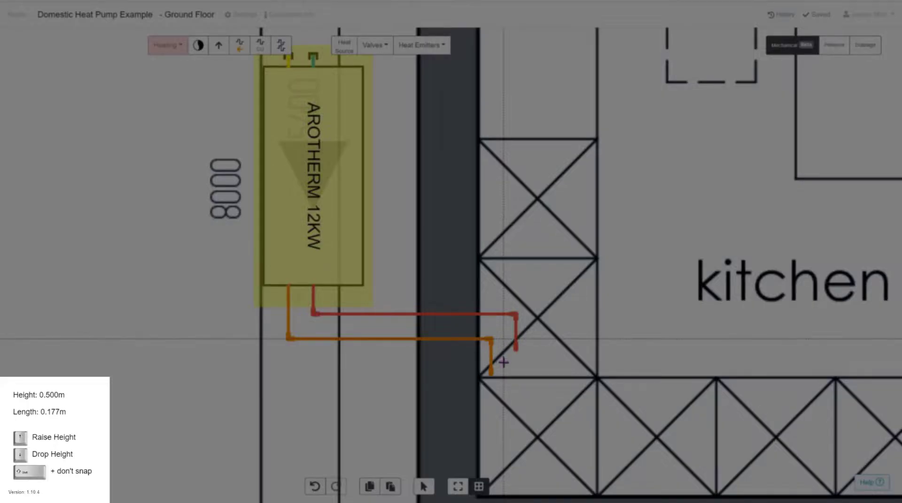
key(Down)
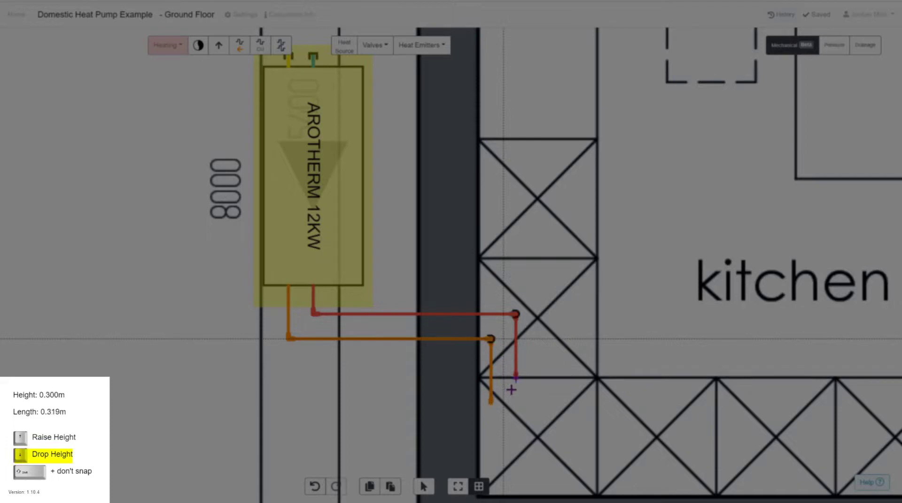
key(Down)
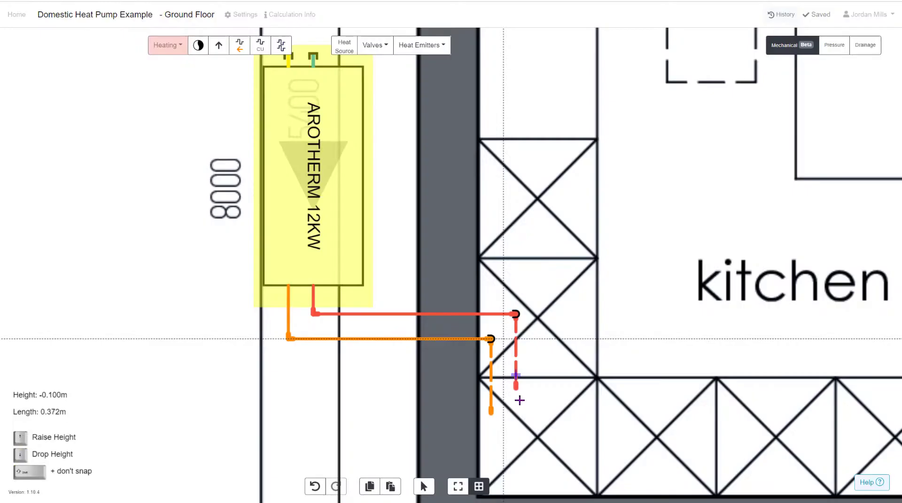
- Continue the below-floor pipe pair down into the utility and along its lower wall to the end of the cabinets
middle_drag(508, 425, 473, 183)
scroll(468, 175, down, 4)
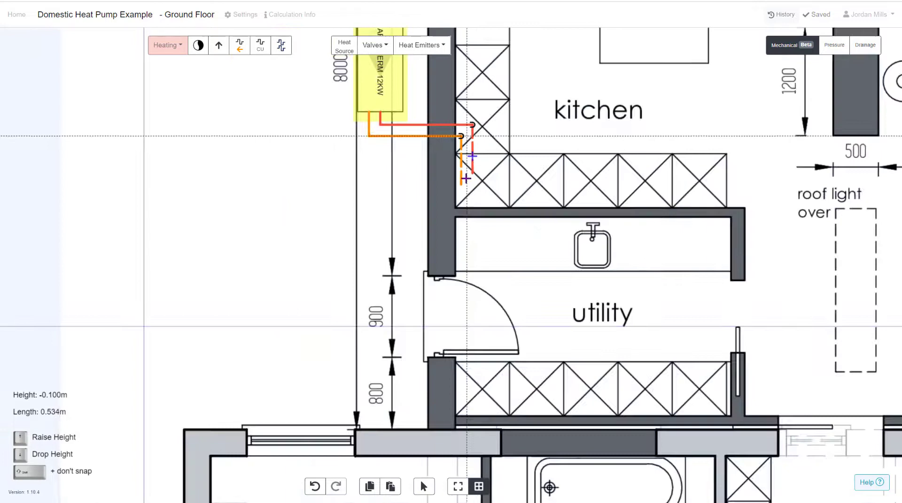
scroll(483, 386, up, 3)
click(469, 428)
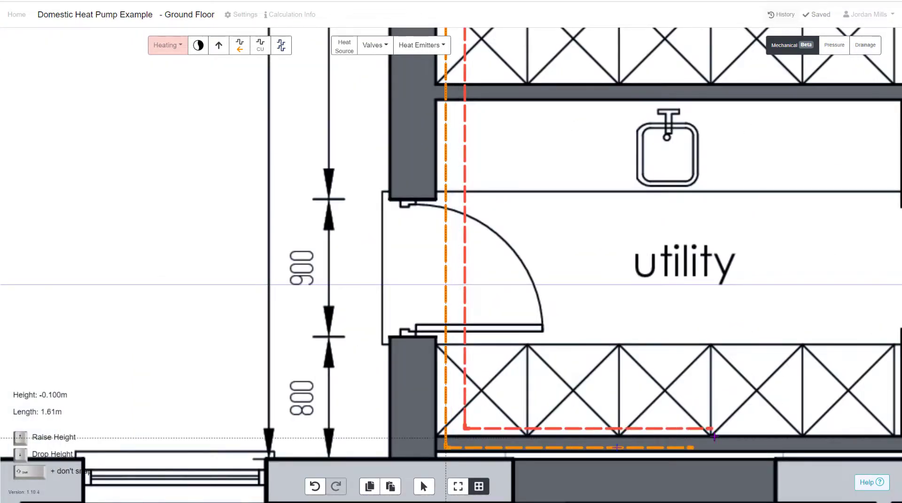
scroll(864, 429, down, 3)
click(872, 430)
key(Escape)
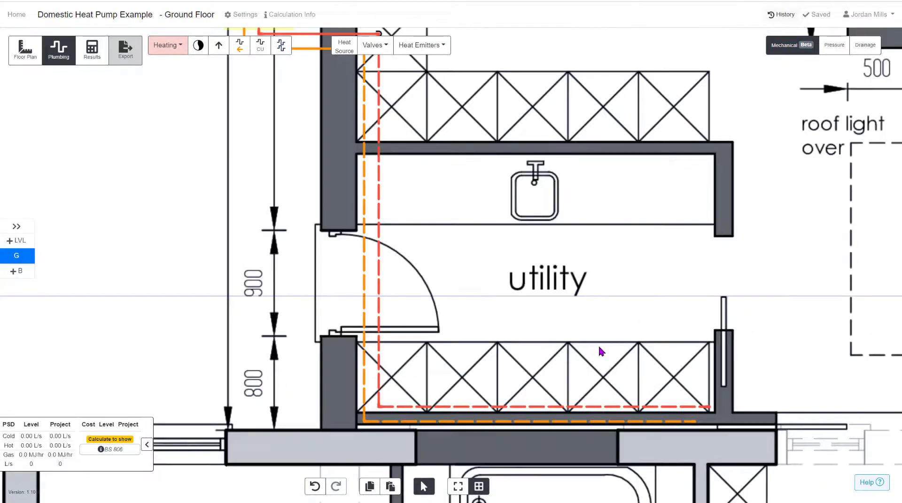
- Place two UFH heat emitters side by side on the pipe pair along the utility's lower wall
scroll(599, 350, up, 2)
drag(621, 365, 599, 326)
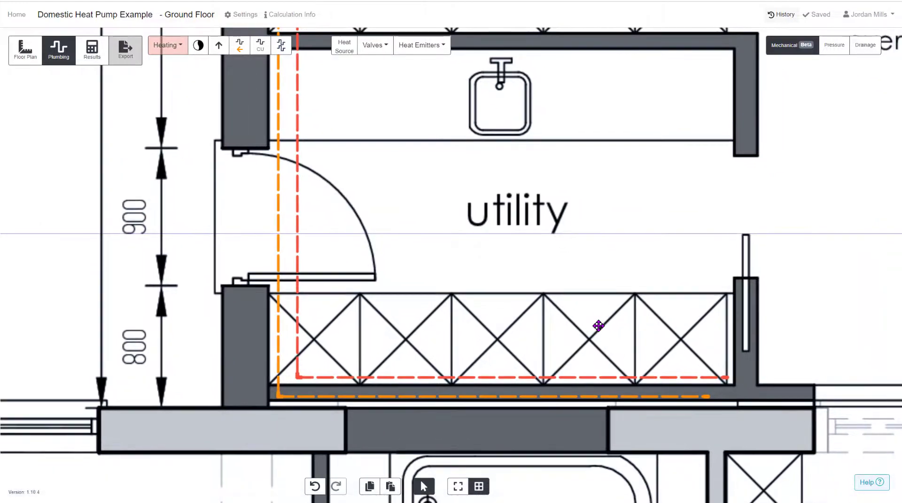
scroll(600, 327, up, 2)
click(428, 51)
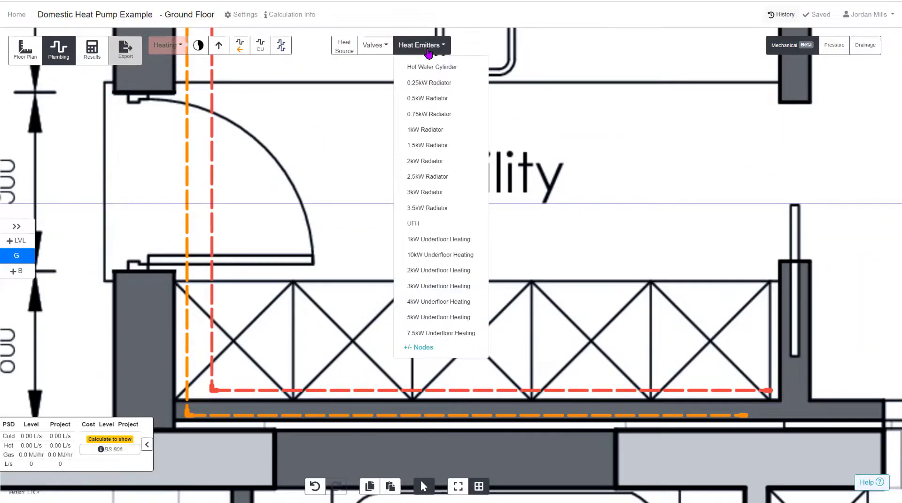
click(428, 224)
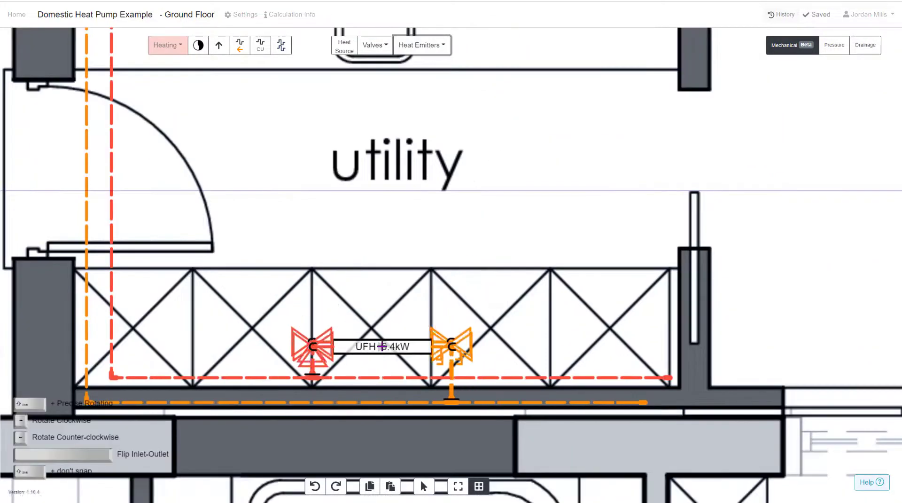
click(379, 361)
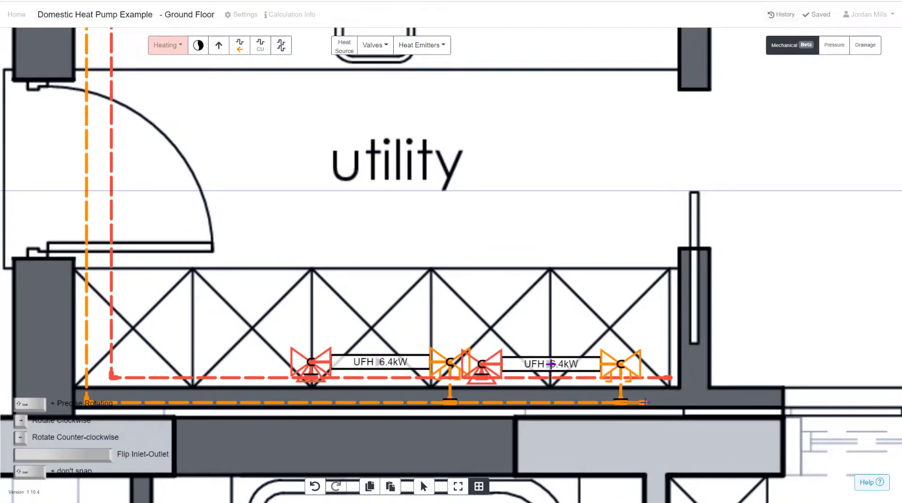
click(550, 363)
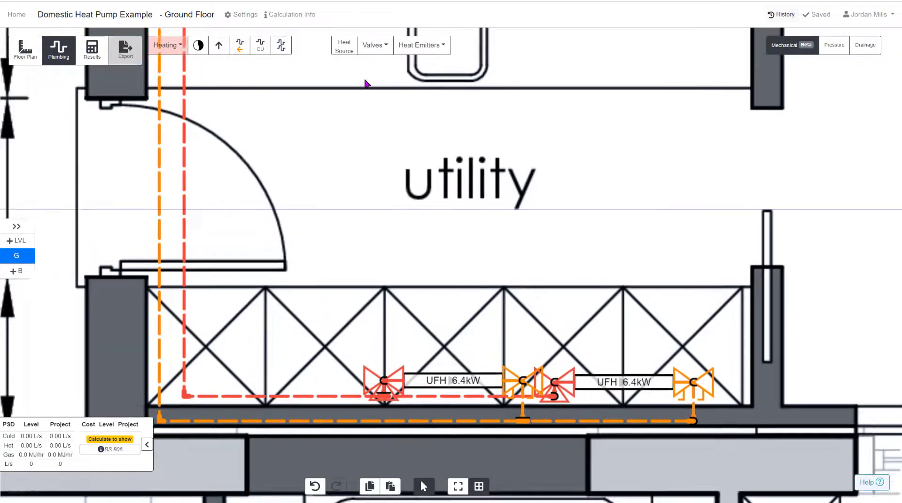
- Place a Hot Water Cylinder over the utility cabinets between the pipe corner and the first UFH emitter
click(417, 49)
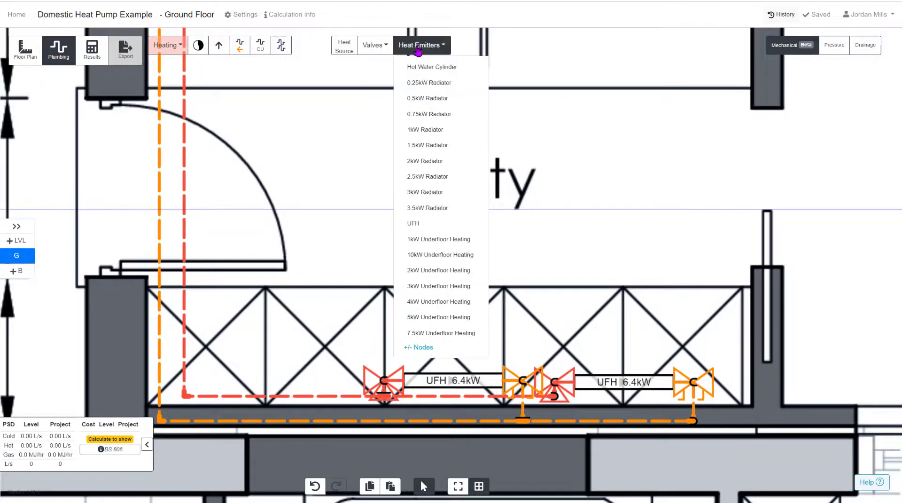
click(429, 68)
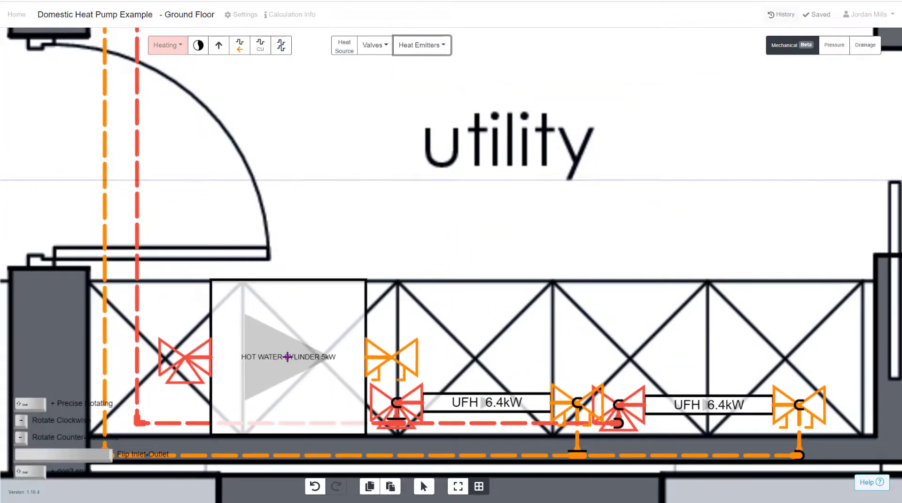
click(282, 357)
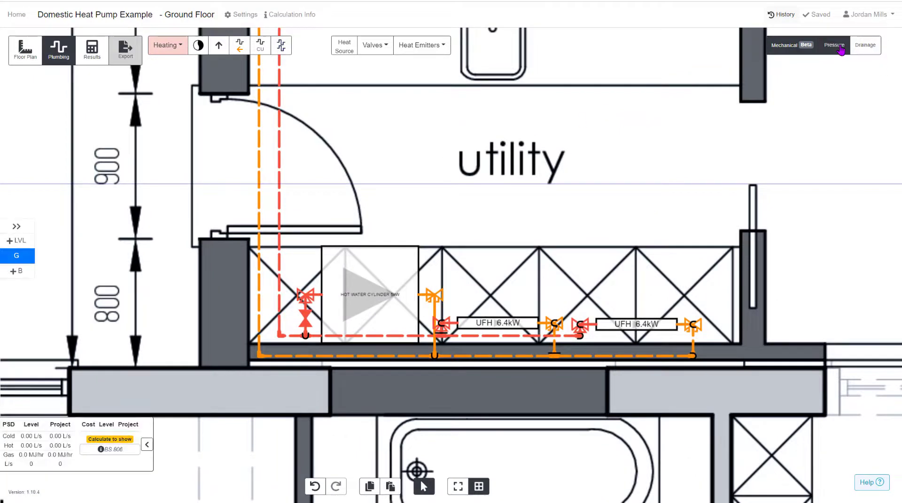
- Switch to the Pressure design and place a cold water flow source in the utility beside the door, above the hot water cylinder's inlet
click(841, 49)
click(208, 45)
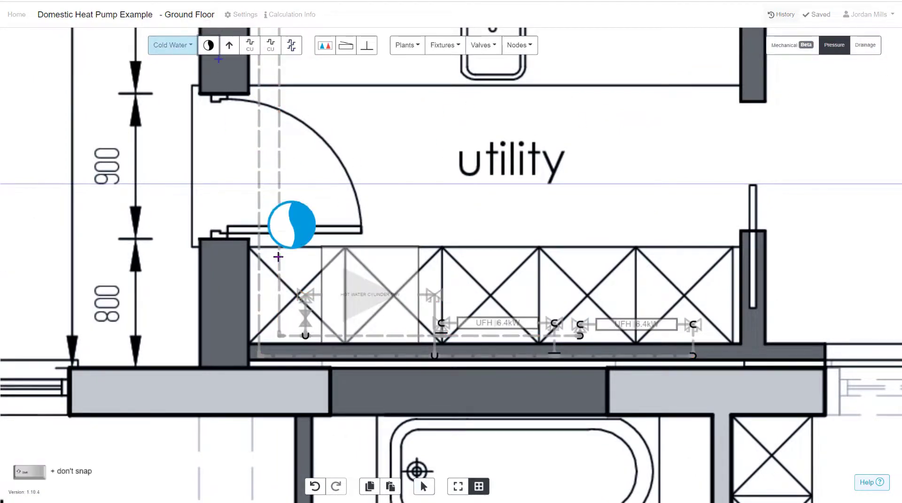
click(270, 261)
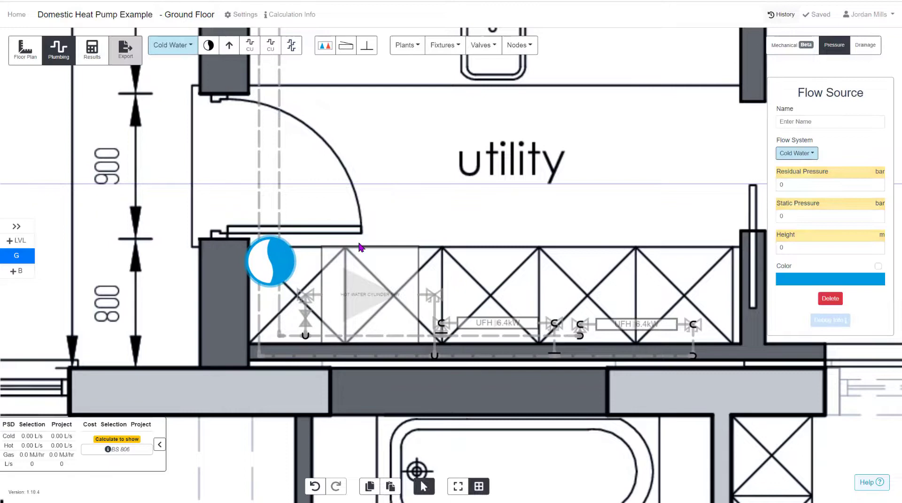
- Set the flow source's residual and static pressure to 2.5 bar and its height to -0.1 m
click(822, 183)
text(2.5)
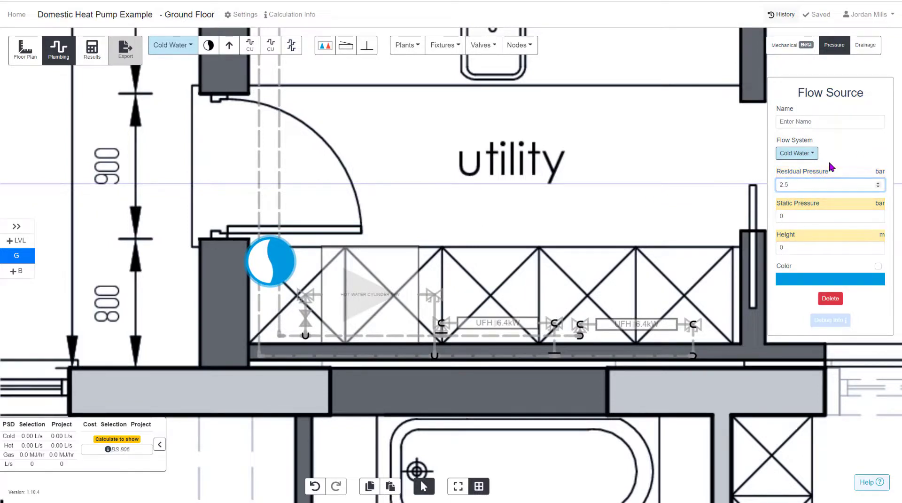
click(816, 217)
text(2.5)
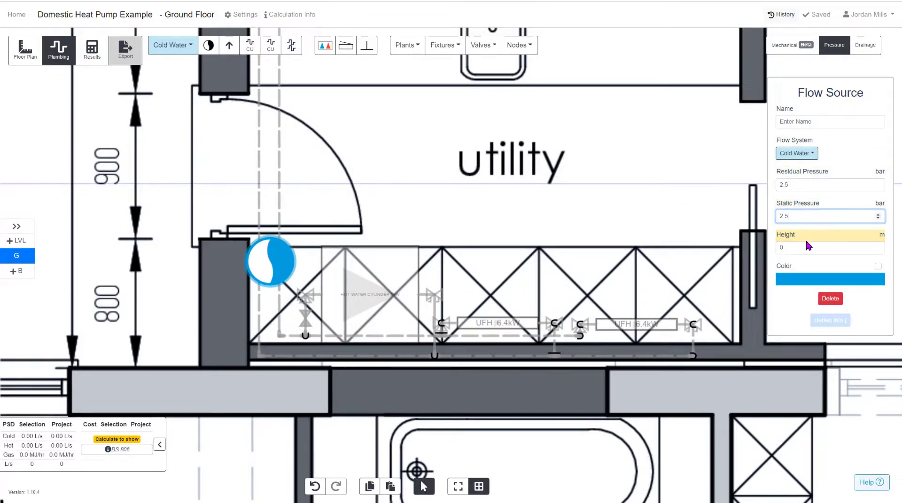
click(807, 246)
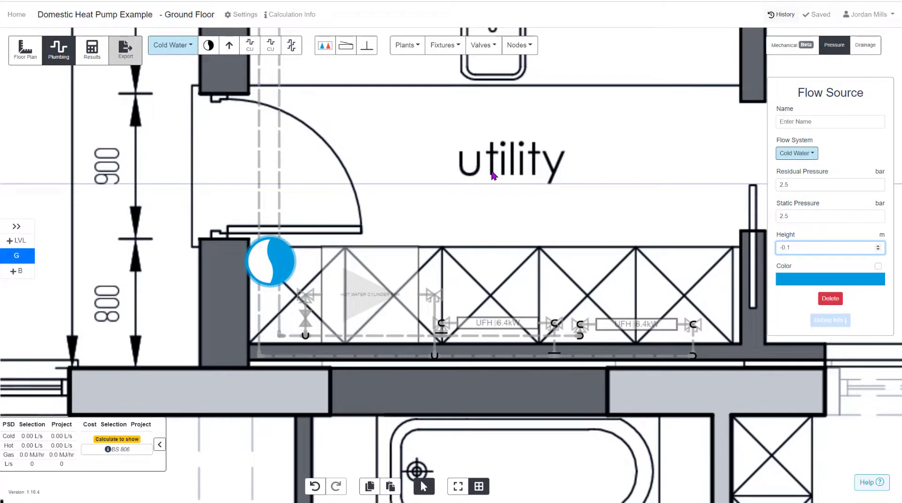
click(399, 212)
- Place a Bath fixture over the tap end of the bathroom's bathtub, rotated so its connections face the left wall
scroll(271, 179, down, 2)
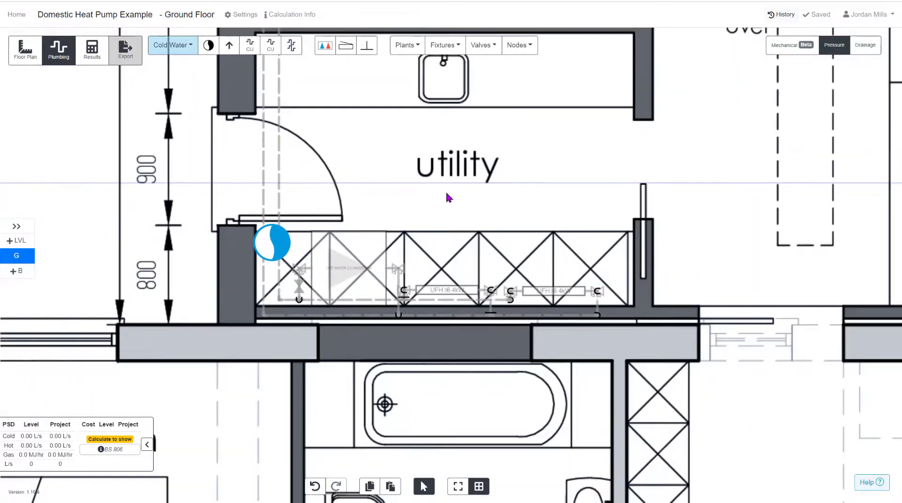
scroll(445, 190, down, 5)
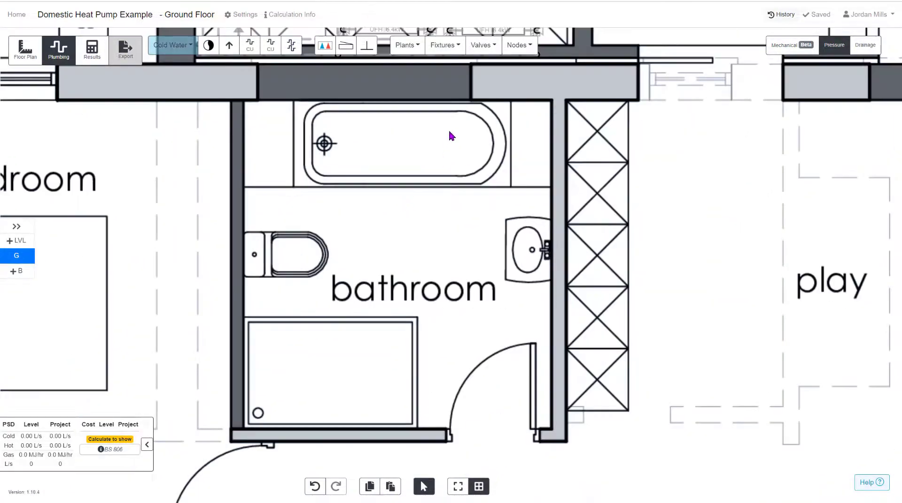
click(458, 46)
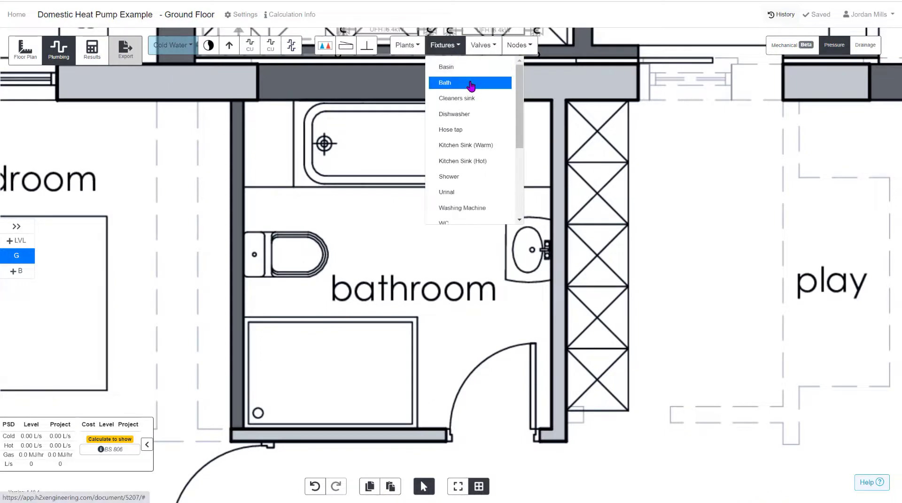
click(471, 83)
key(Left)
key(Left)
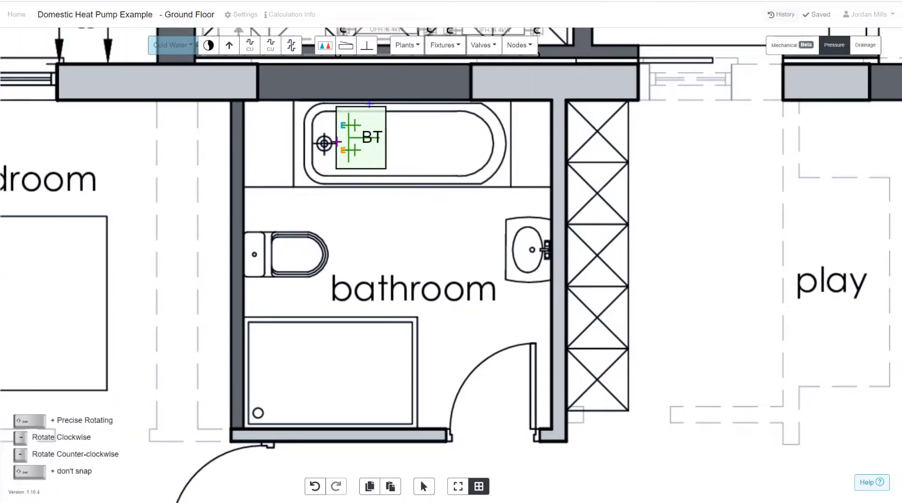
click(325, 145)
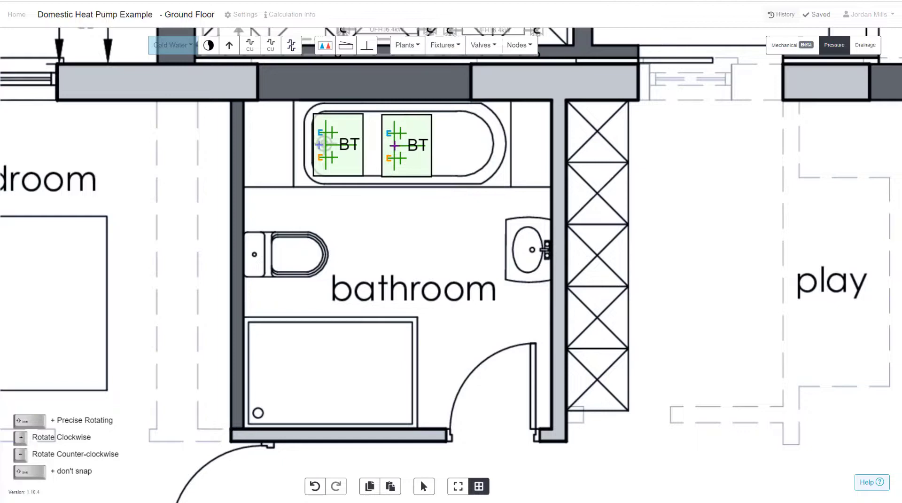
key(Escape)
- Place a WC fixture on the toilet in the bathroom
click(452, 45)
scroll(451, 187, down, 1)
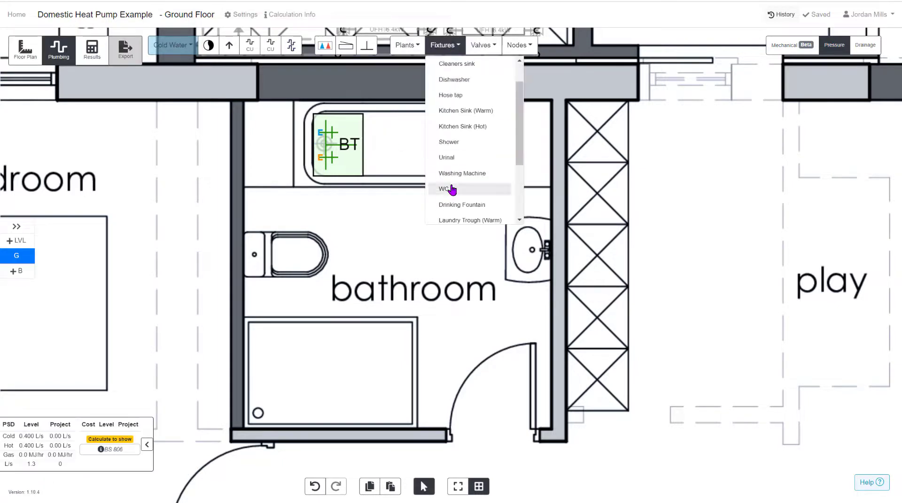
click(451, 188)
scroll(286, 256, up, 3)
click(282, 255)
key(Escape)
- Place a Basin fixture on the bathroom's washbasin, rotated so its connections face the right wall
scroll(347, 244, down, 3)
click(444, 45)
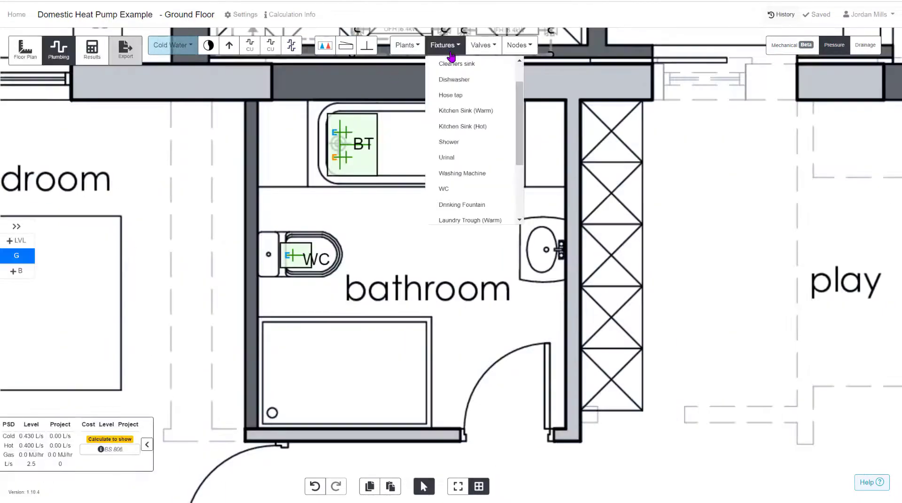
scroll(465, 94, up, 2)
click(444, 62)
key(Right)
click(545, 248)
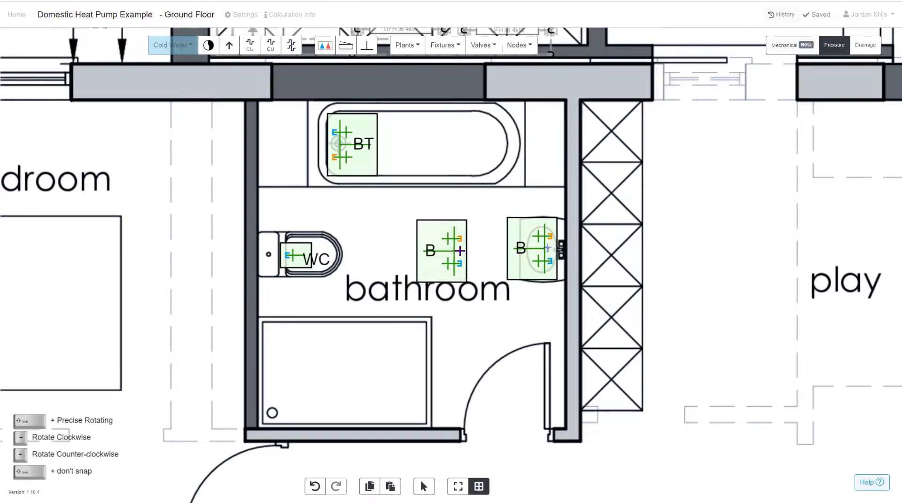
key(Escape)
- Place a Shower fixture in the bathroom's shower tray
click(445, 47)
click(446, 97)
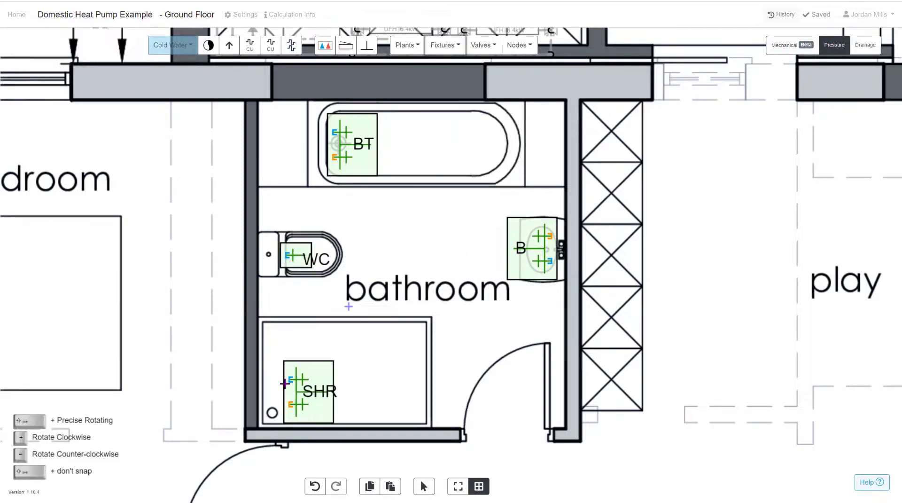
click(308, 356)
key(Escape)
- Place a Shower fixture in the ensuite's shower tray
scroll(431, 281, down, 4)
scroll(357, 390, up, 5)
click(444, 45)
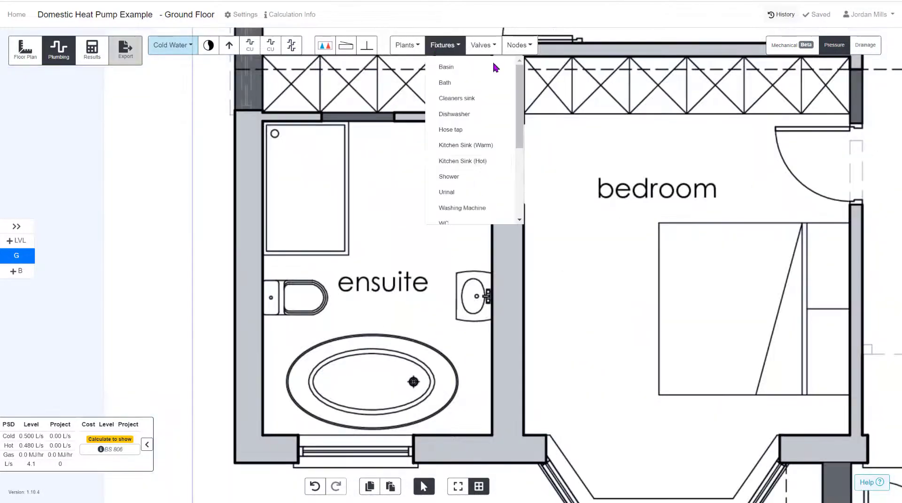
click(485, 177)
click(301, 170)
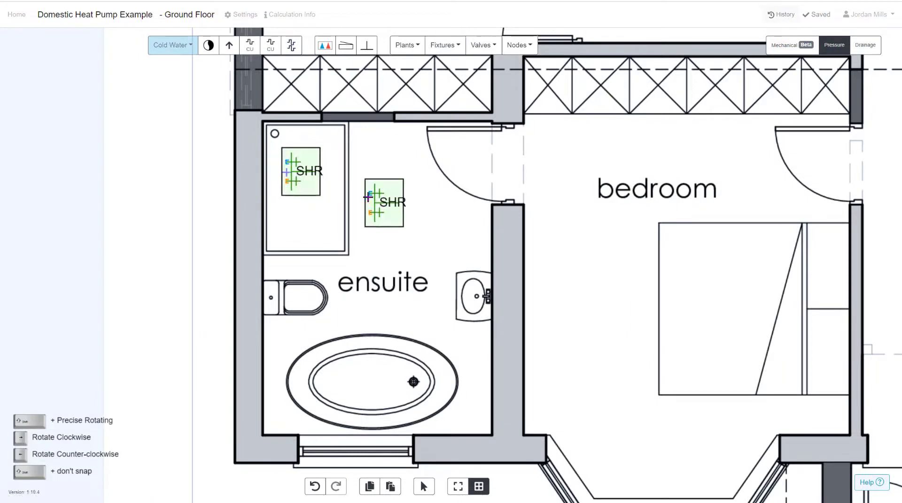
key(Escape)
- Place a WC fixture on the ensuite's toilet with its connection facing the left wall
click(445, 45)
click(468, 224)
key(Left)
scroll(302, 301, up, 3)
click(279, 296)
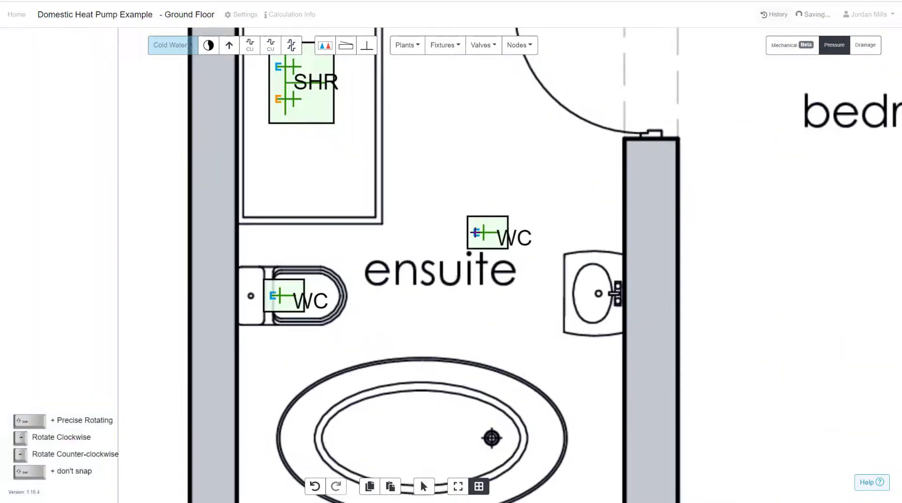
key(Escape)
- Place a Basin fixture on the ensuite's washbasin, rotated so its connections face the right wall
scroll(405, 238, down, 3)
click(438, 47)
click(458, 70)
key(Right)
scroll(507, 273, up, 3)
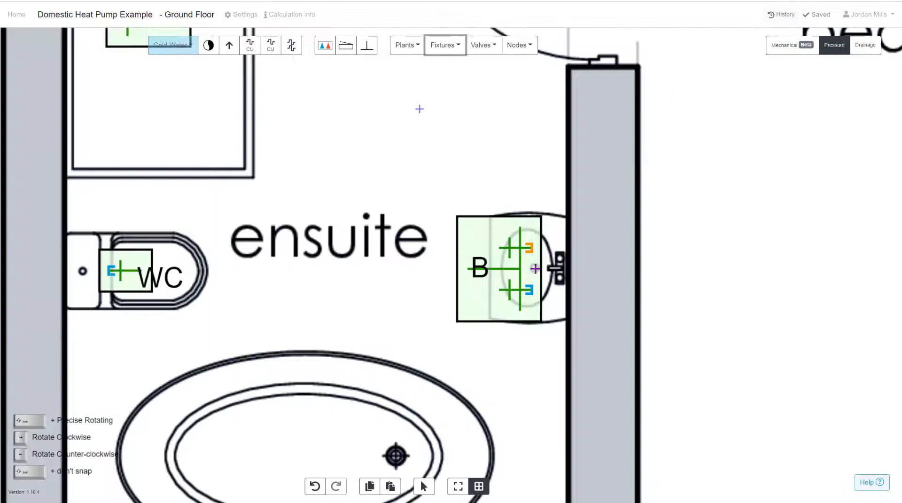
click(541, 270)
key(Escape)
- Place a Bath fixture on the ensuite's oval bathtub beside its drain
scroll(366, 243, down, 2)
click(444, 47)
click(446, 83)
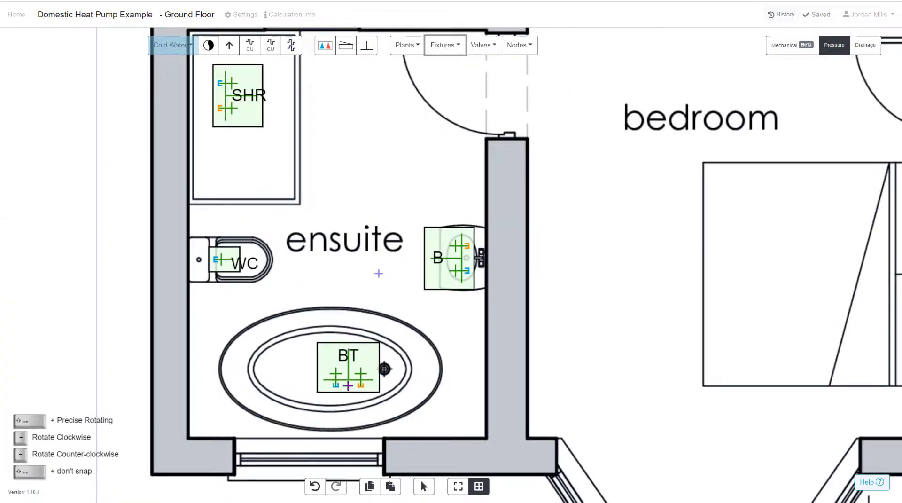
click(348, 366)
key(Escape)
scroll(282, 368, down, 3)
scroll(328, 347, down, 3)
scroll(380, 328, down, 3)
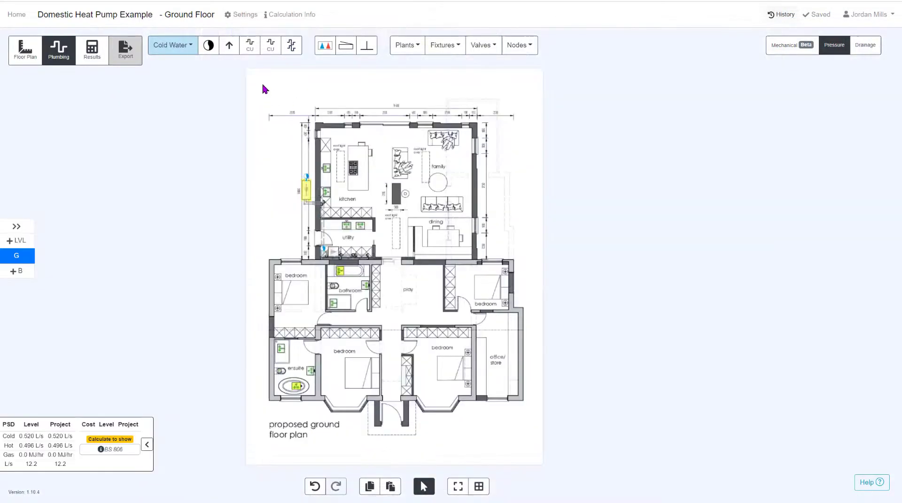
- Start a copper cold water pipe at the ensuite bath's cold connection, routing it past the shower tray and across into the adjoining bedroom
click(250, 46)
scroll(282, 366, up, 10)
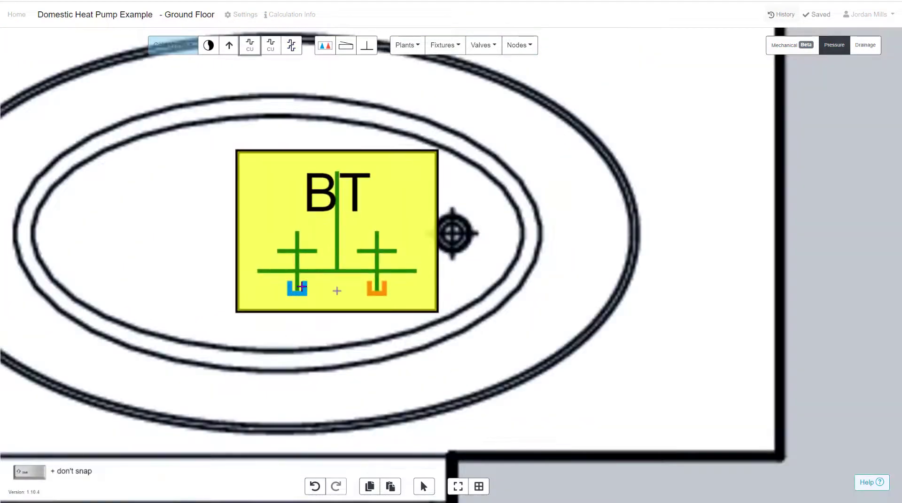
click(302, 286)
scroll(289, 327, down, 10)
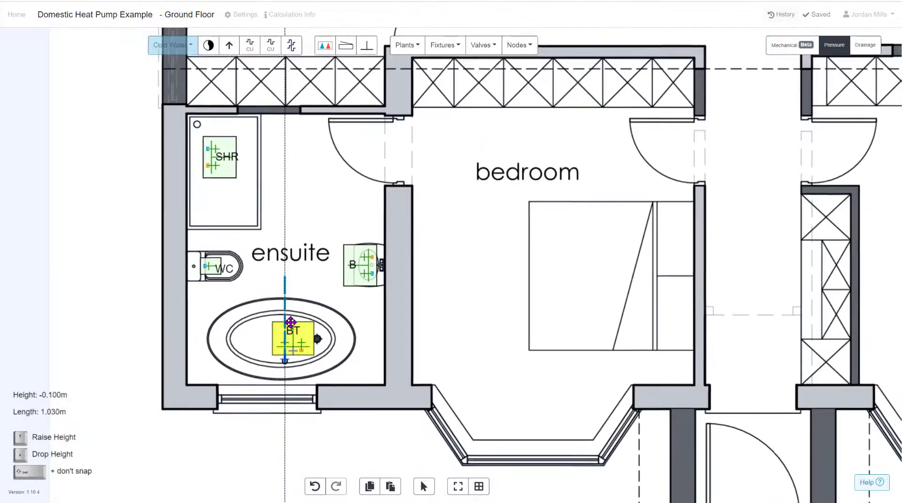
drag(290, 322, 286, 370)
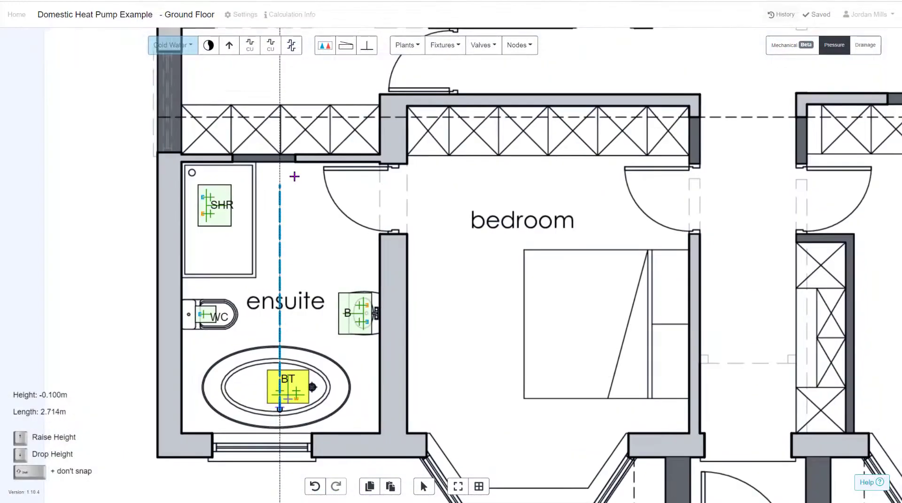
click(280, 184)
drag(586, 164, 331, 365)
scroll(329, 365, down, 1)
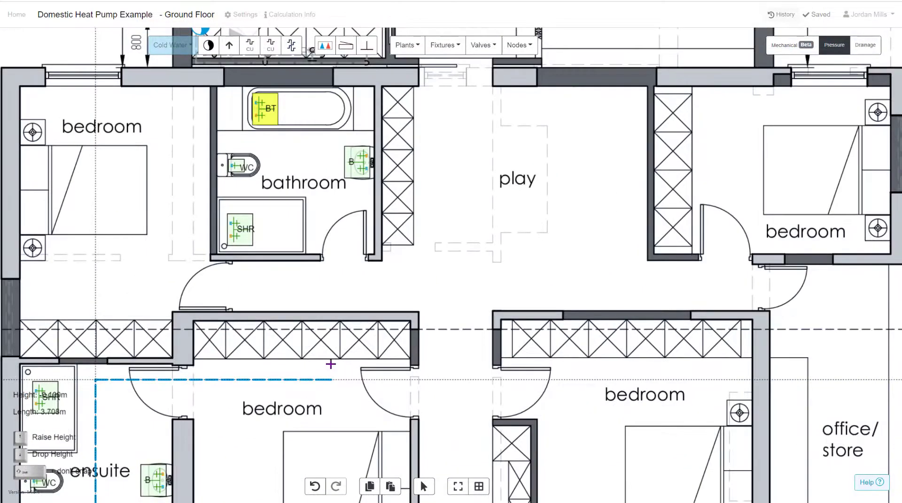
click(317, 363)
- Continue the cold water pipe through the bathroom and along the utility's rear wall, connecting it to the cold water source beside the cylinder
scroll(322, 171, down, 1)
drag(323, 172, 324, 311)
scroll(318, 219, up, 7)
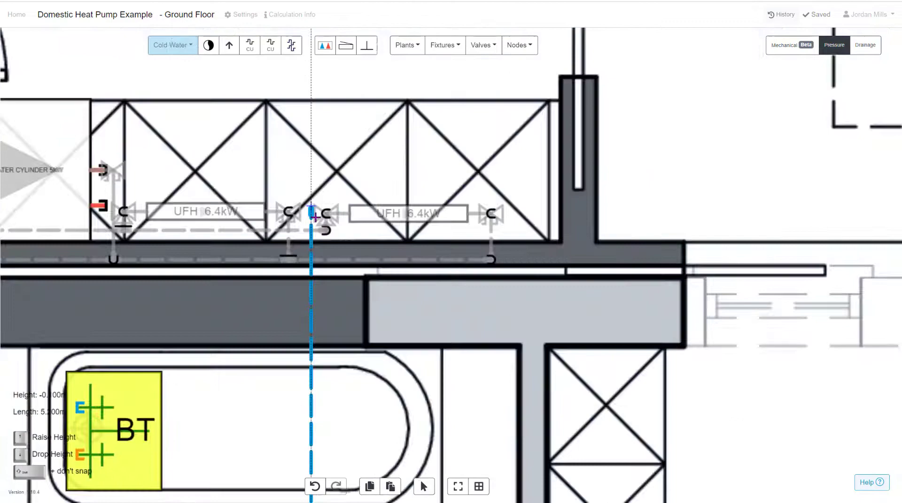
scroll(242, 288, down, 6)
scroll(229, 290, up, 4)
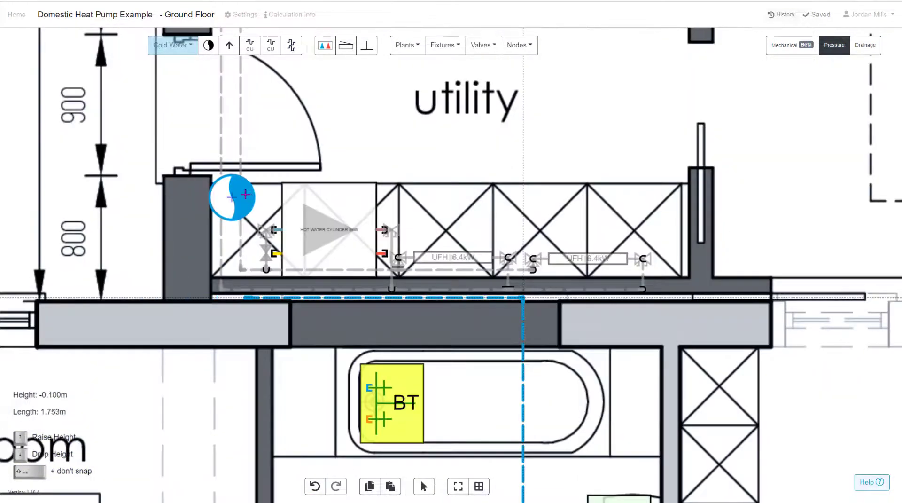
click(230, 296)
click(232, 197)
- Connect the hot water cylinder's cold inlet to the cold water main behind the utility cupboards with copper pipe
scroll(315, 148, down, 6)
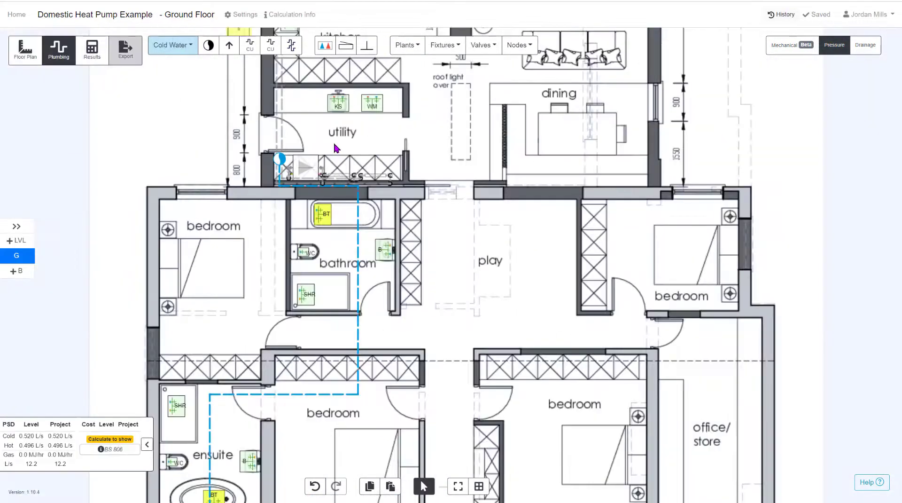
scroll(287, 157, up, 5)
scroll(288, 160, up, 6)
click(249, 44)
scroll(332, 207, down, 3)
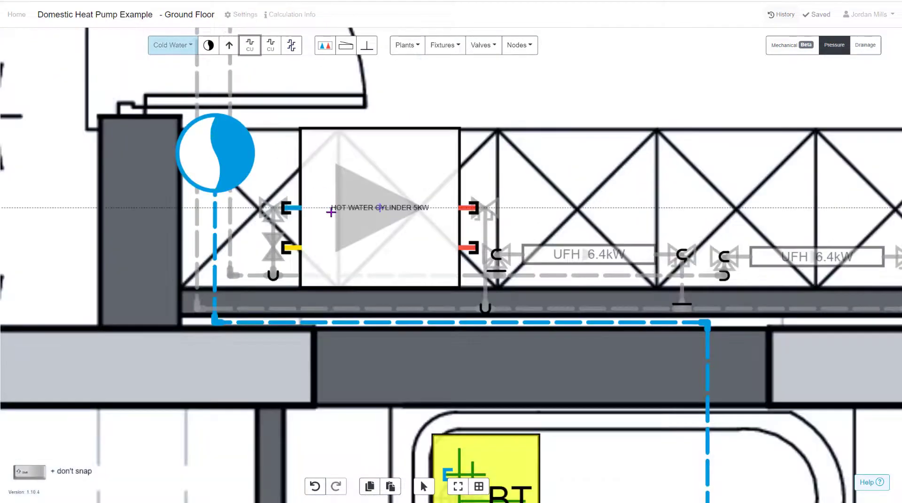
scroll(332, 207, up, 2)
click(301, 207)
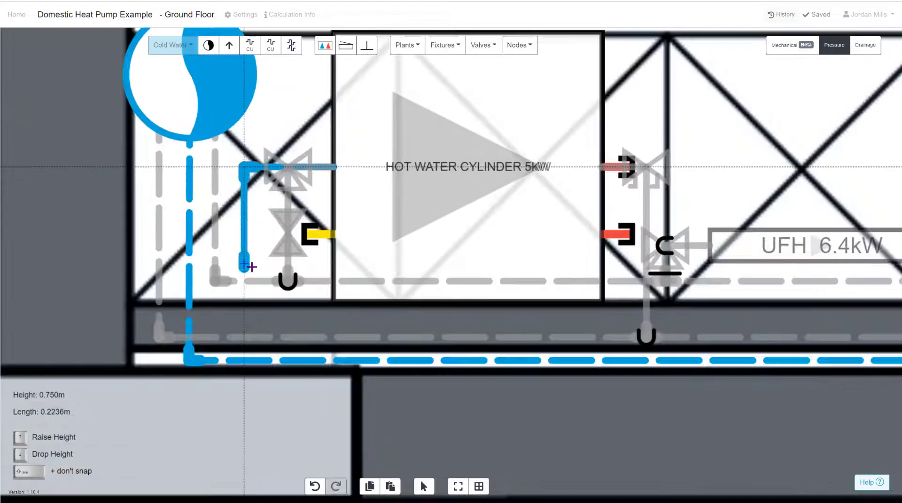
click(260, 356)
scroll(260, 356, down, 5)
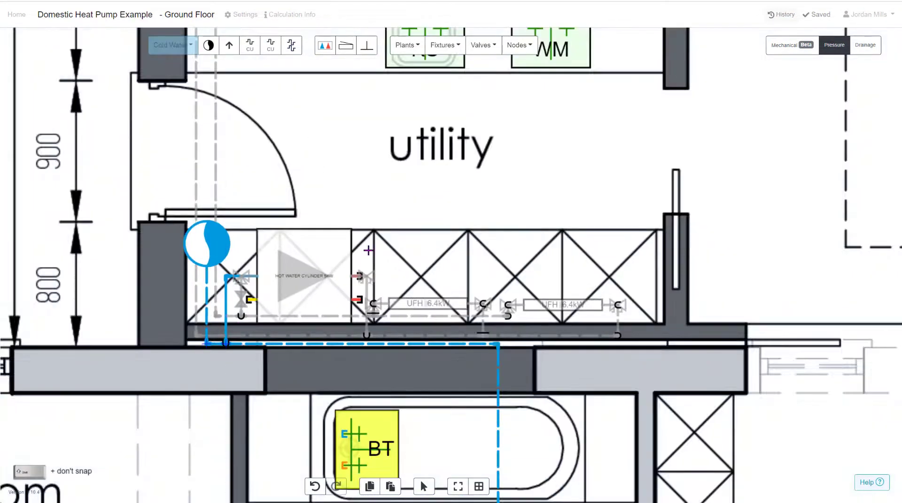
key(Escape)
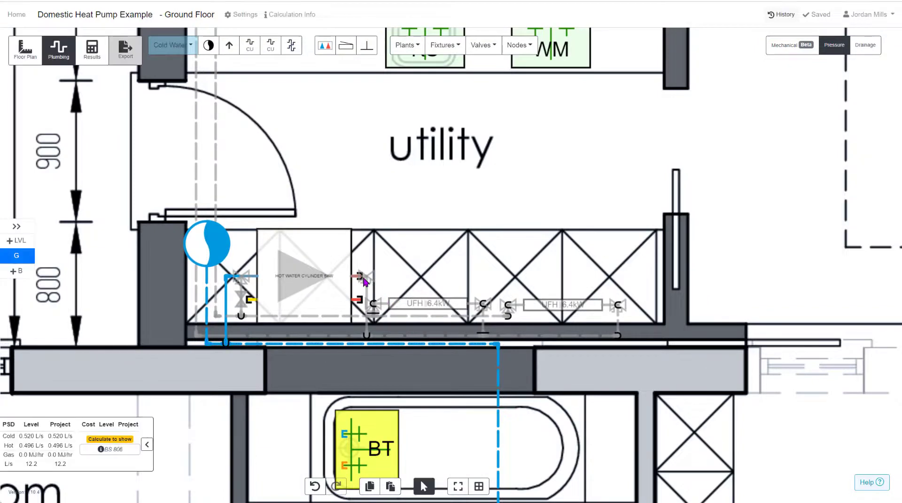
- Run a copper hot water pipe from the cylinder's hot outlet into the utility wall, drop it to -0.100 m and continue beyond the cold main's bend
scroll(368, 289, up, 3)
click(267, 45)
click(350, 264)
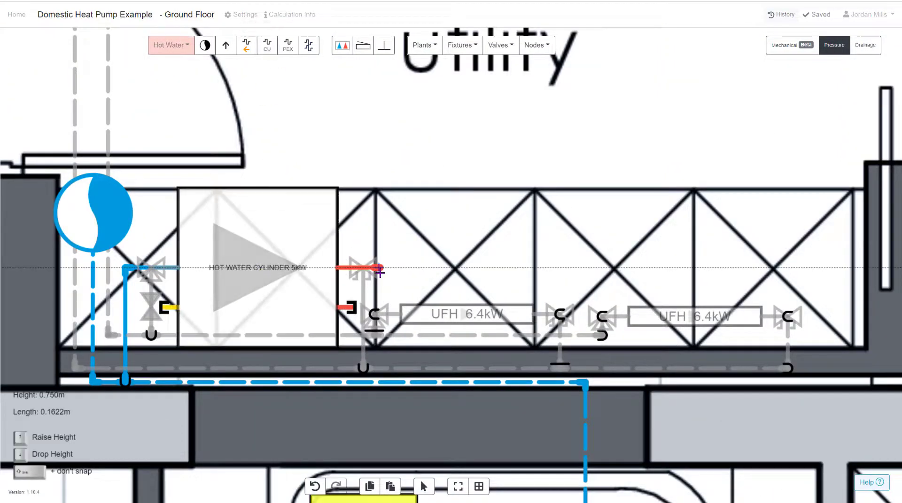
scroll(380, 270, up, 3)
click(383, 267)
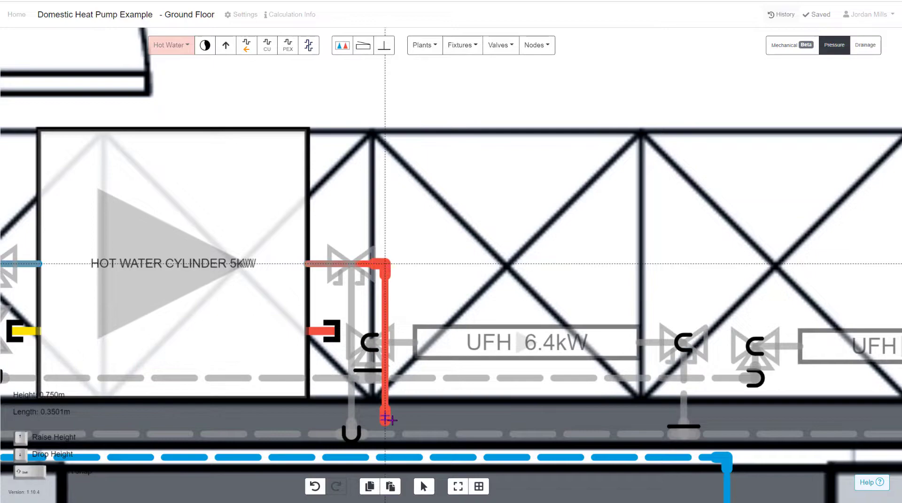
click(386, 422)
key(Down)
scroll(484, 414, down, 2)
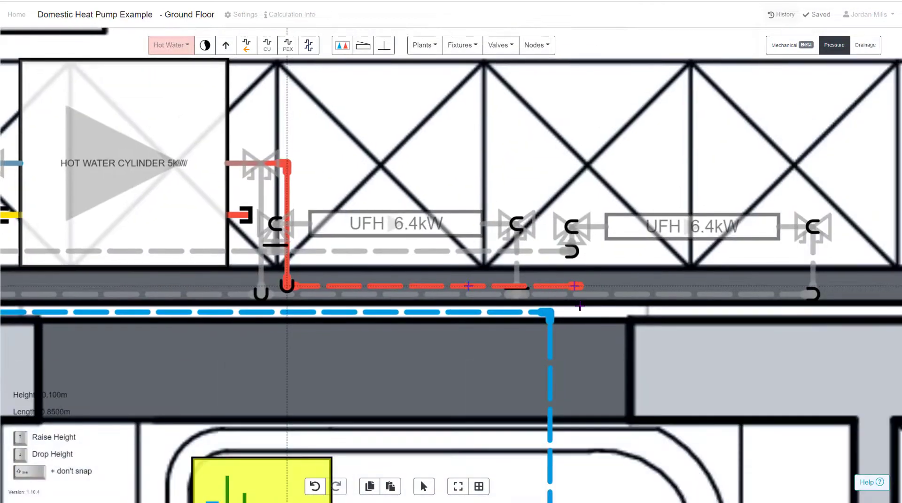
click(580, 283)
- Route the hot water pipe parallel to the cold main through the bathroom and bedroom, ending at the ensuite bath's hot connection
scroll(585, 371, down, 5)
drag(591, 378, 601, 199)
drag(606, 425, 591, 173)
scroll(587, 268, up, 4)
click(586, 268)
scroll(337, 204, down, 3)
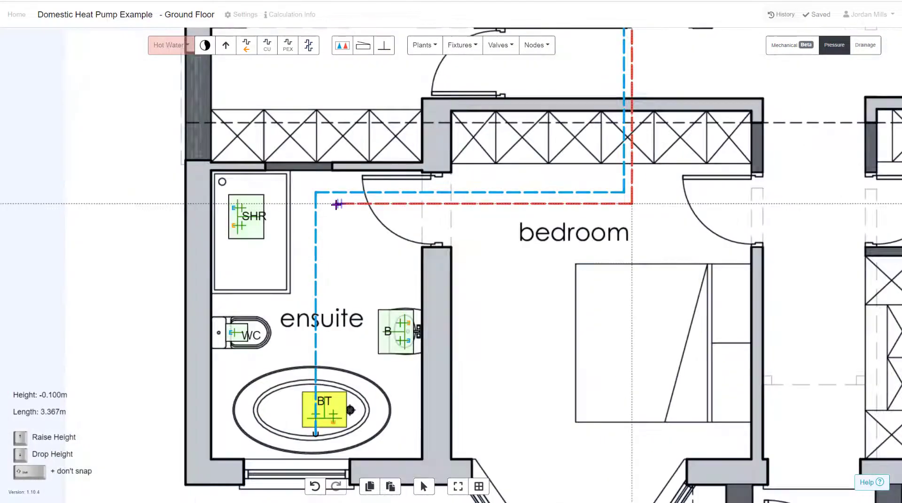
click(333, 203)
click(333, 421)
scroll(234, 333, up, 2)
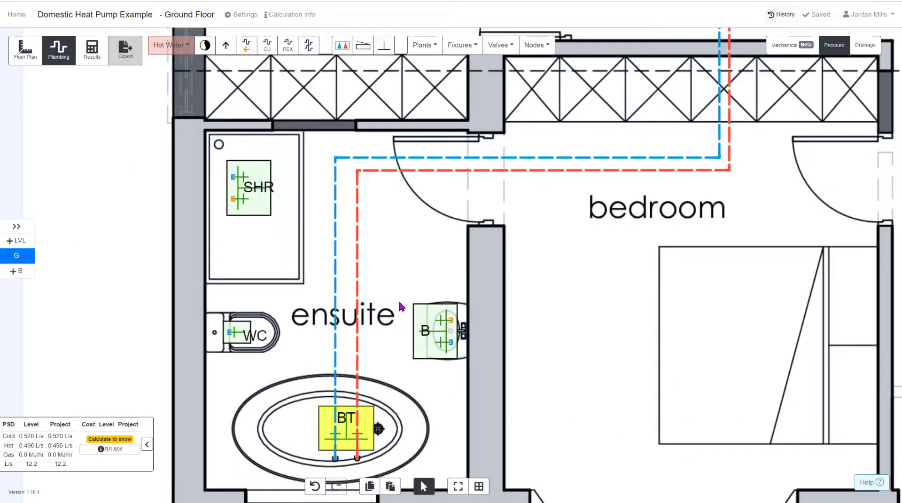
- Connect the ensuite WC and the basin's cold connection to the cold water main with branch pipes
scroll(380, 376, down, 2)
drag(380, 356, 363, 311)
scroll(331, 310, up, 6)
key(c)
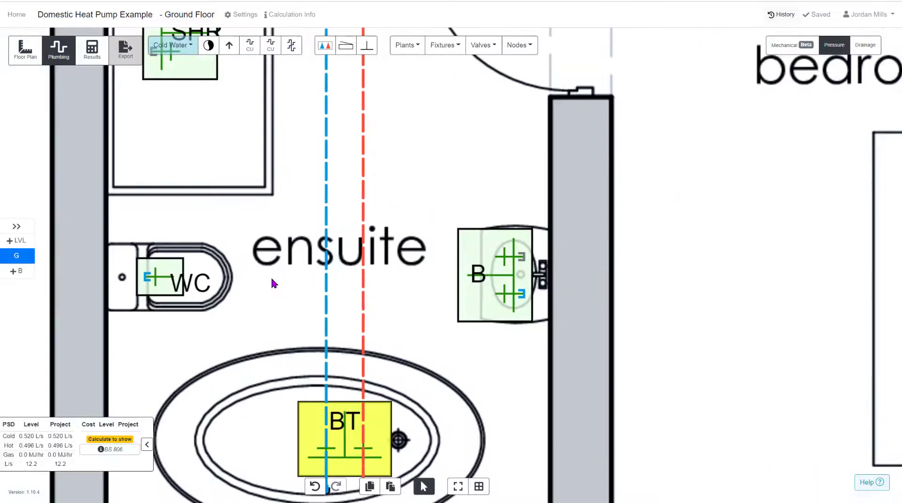
scroll(272, 281, up, 1)
click(98, 280)
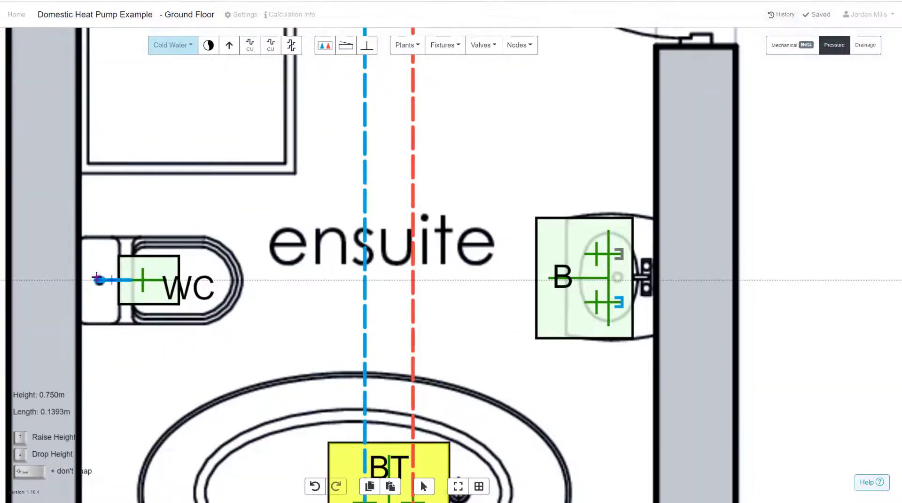
click(362, 278)
click(646, 301)
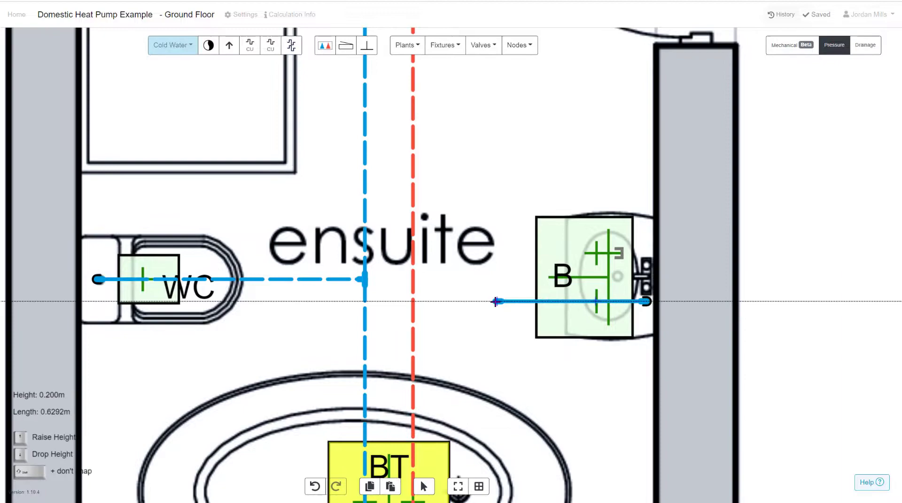
click(365, 300)
- Connect the ensuite shower's cold connection to the cold water main with a branch dropped at the tray's edge
scroll(445, 155, down, 2)
scroll(192, 155, up, 3)
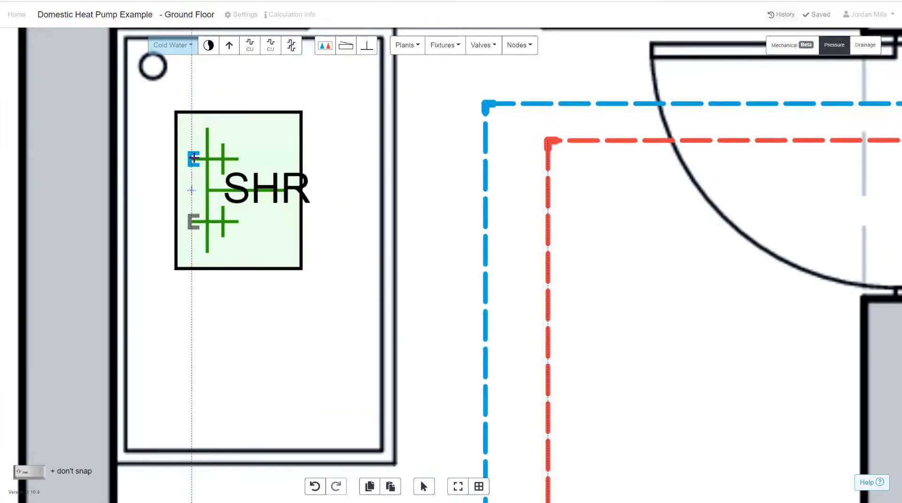
click(193, 158)
click(151, 157)
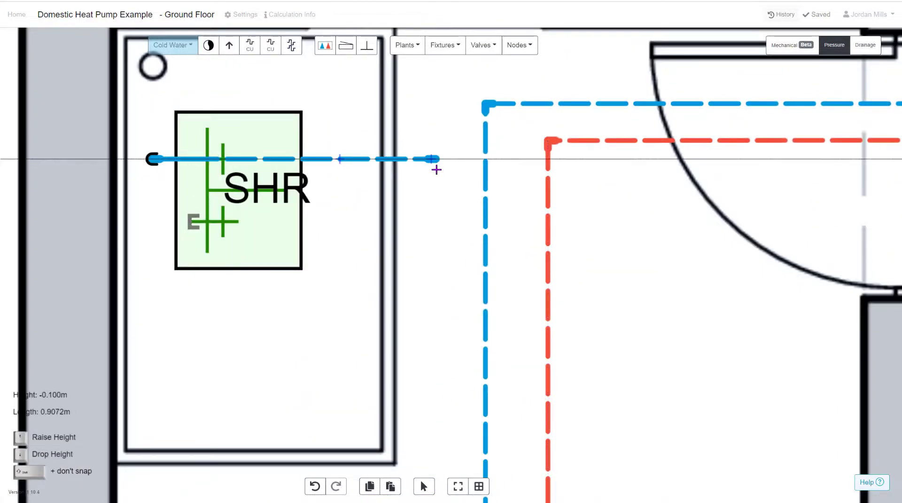
click(485, 159)
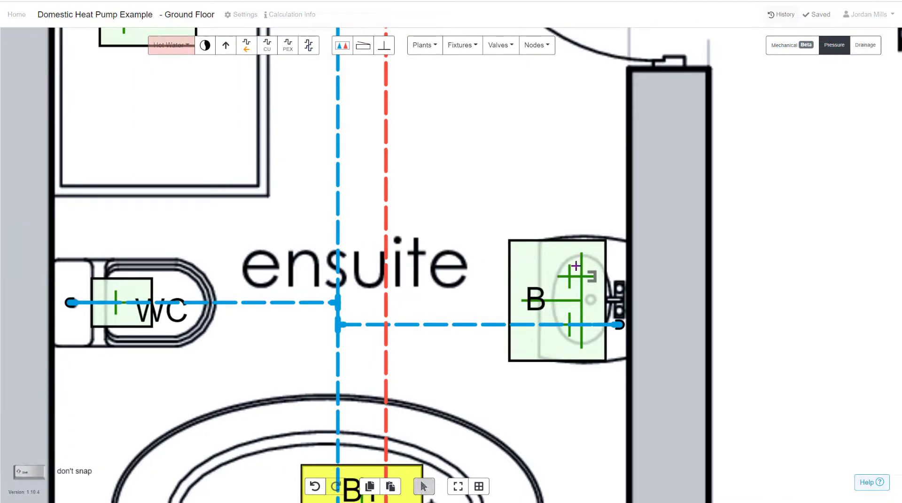
- Run a hot water branch from the ensuite basin's hot connection to the hot water main
click(618, 277)
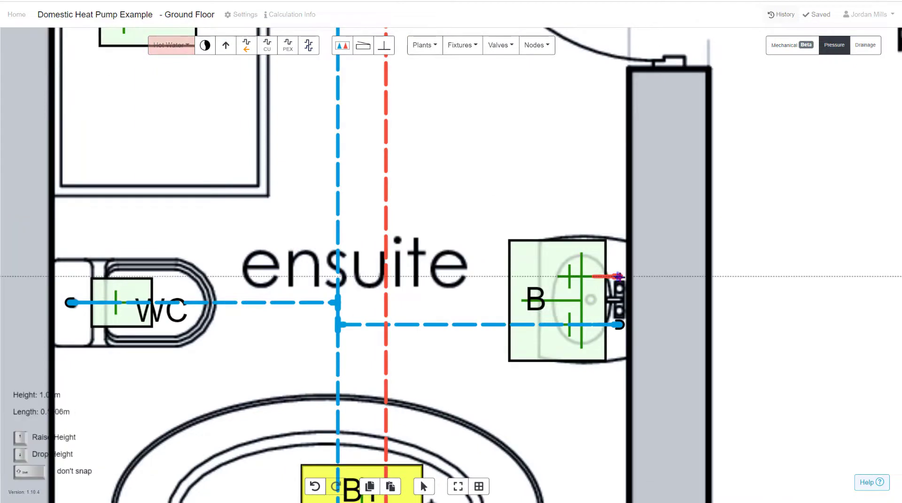
scroll(459, 257, down, 2)
scroll(459, 258, up, 2)
click(369, 280)
scroll(459, 266, down, 4)
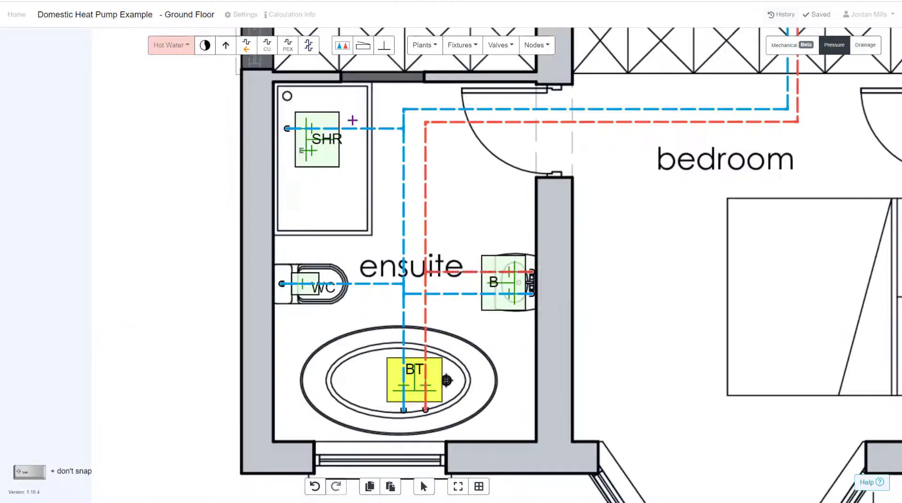
- Run a hot water branch from the ensuite shower, lowered to -0.100 m, and connect it to the hot water main
scroll(351, 120, up, 4)
click(180, 204)
key(Down)
key(Down)
key(Down)
key(Down)
key(Down)
key(Down)
key(Down)
key(Down)
key(Down)
key(Down)
key(Down)
key(Down)
key(Down)
key(Down)
key(Down)
key(Down)
key(Down)
scroll(381, 205, down, 2)
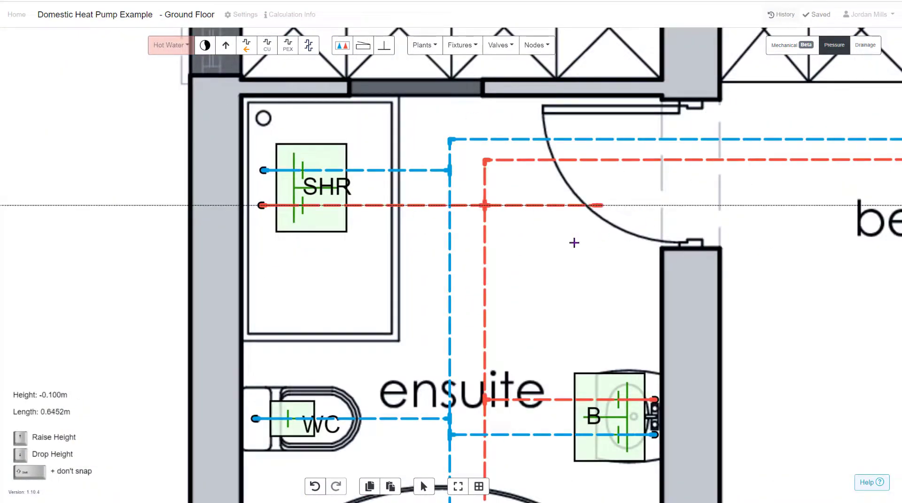
drag(538, 199, 525, 128)
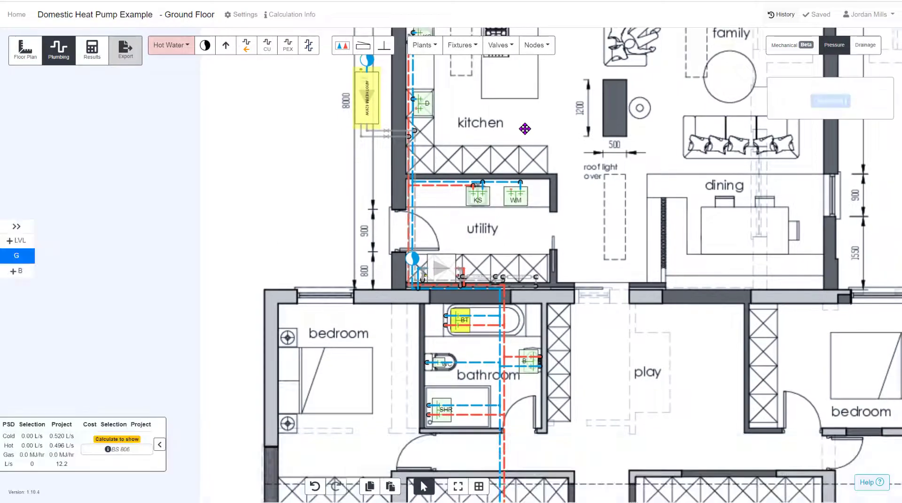
- Show the Return System Pump Duty for the heat pump in the mechanical results, also trying the Return System Heat Loss label
scroll(526, 127, down, 2)
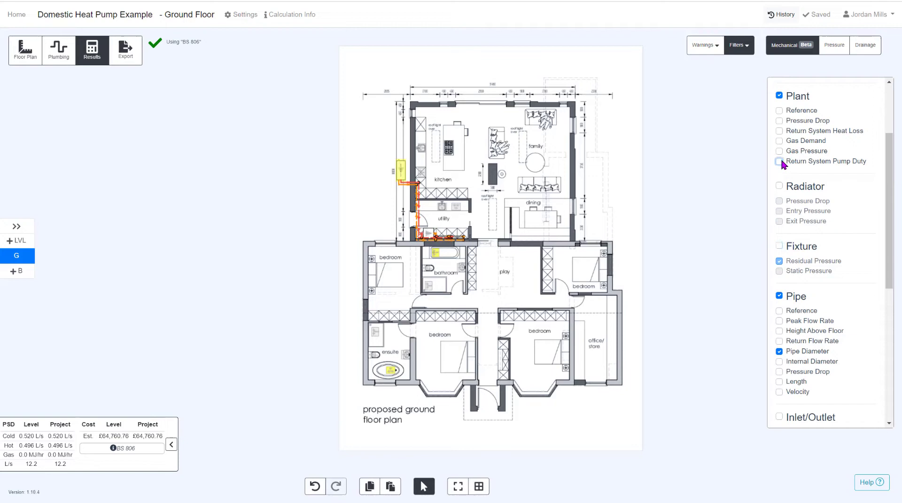
scroll(415, 165, up, 10)
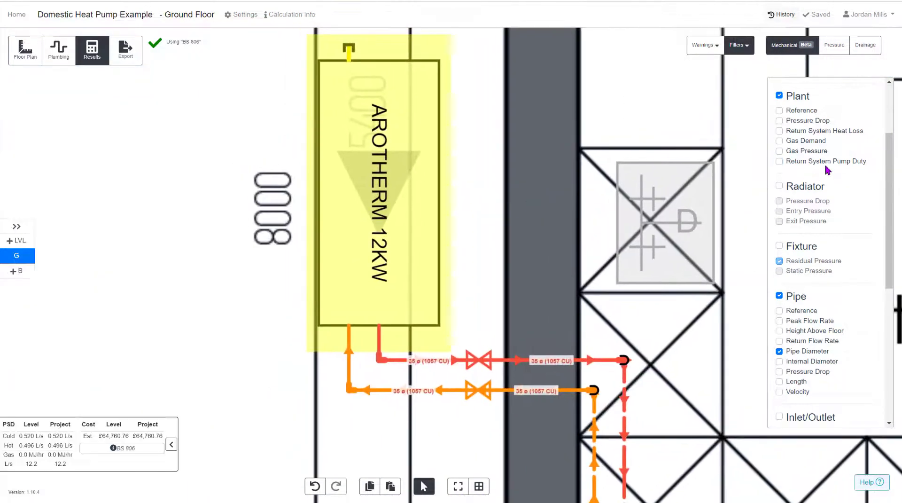
click(780, 162)
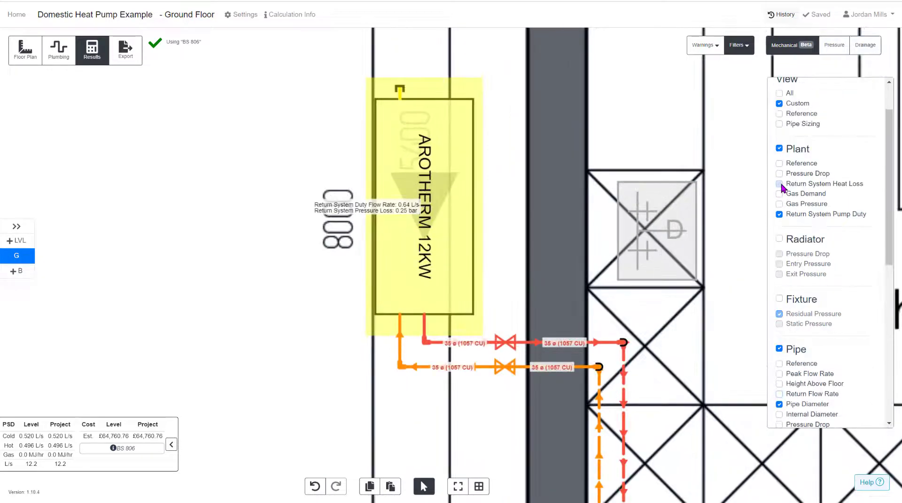
click(779, 183)
scroll(412, 230, up, 1)
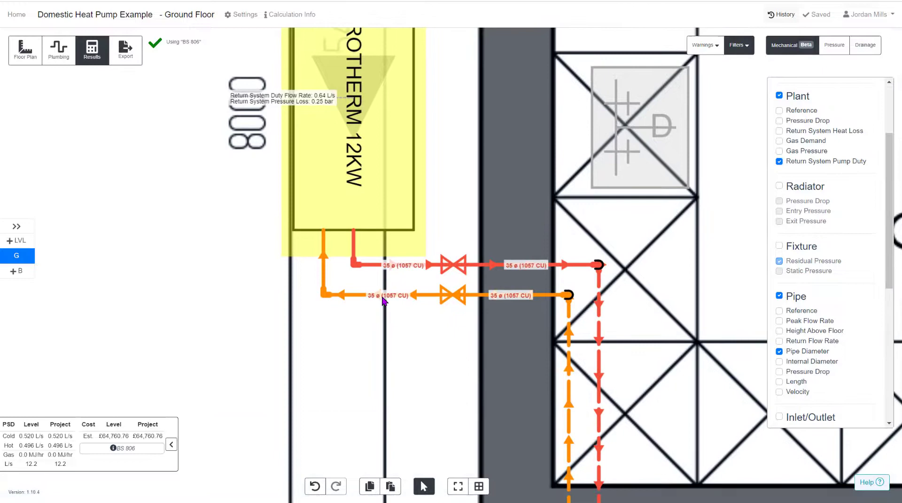
scroll(383, 301, up, 1)
- Check the Velocity labels on the heat pump pipework, hide them, and show Return Flow Rate beside the pipe diameters instead
scroll(810, 225, down, 3)
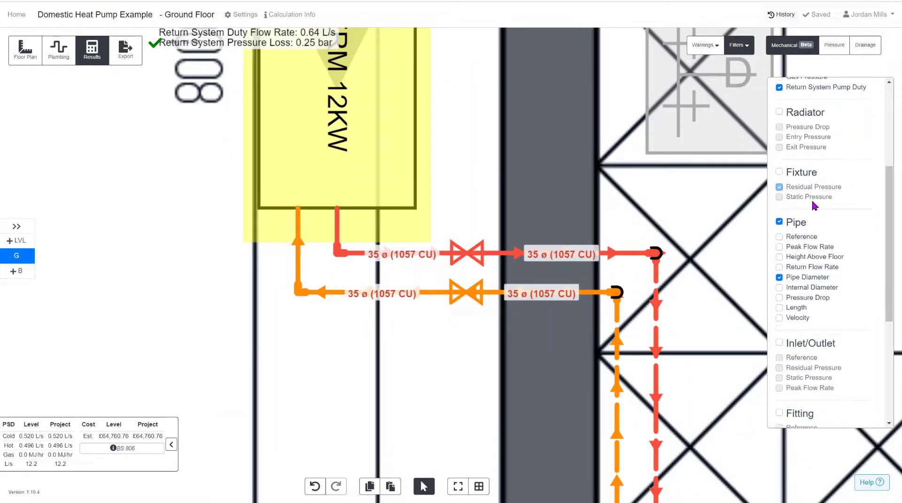
click(779, 286)
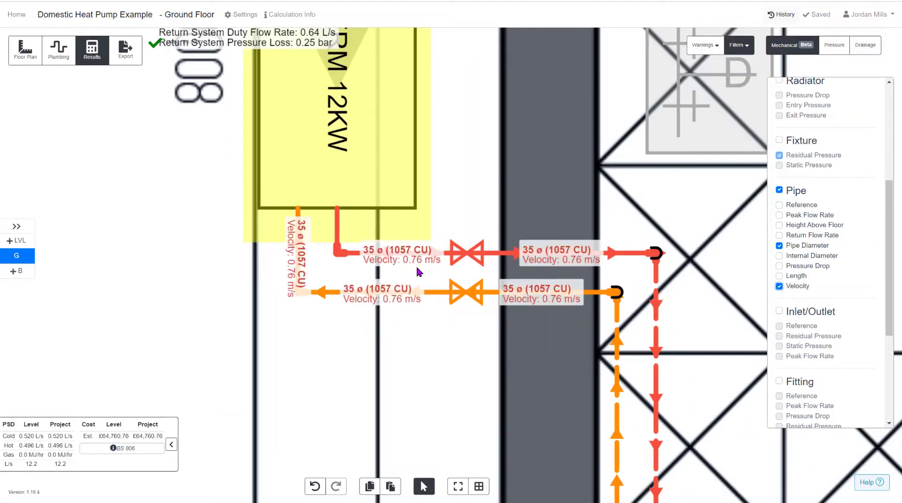
click(779, 286)
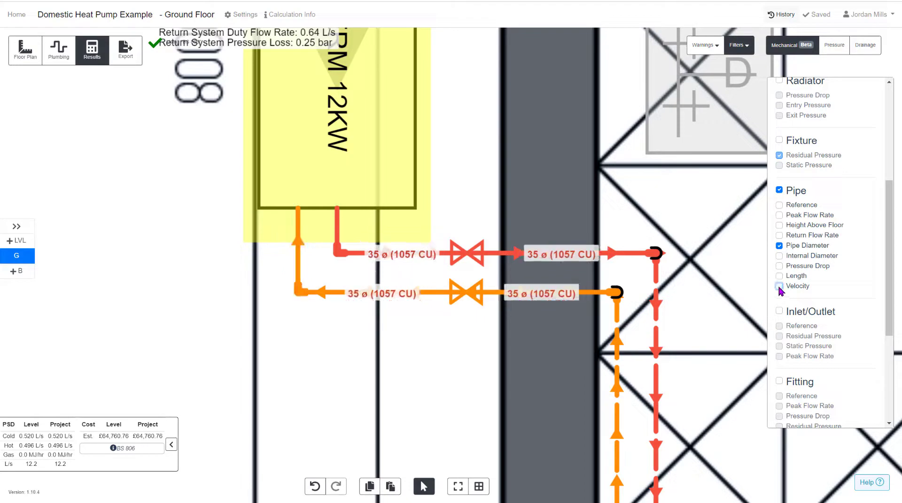
click(780, 235)
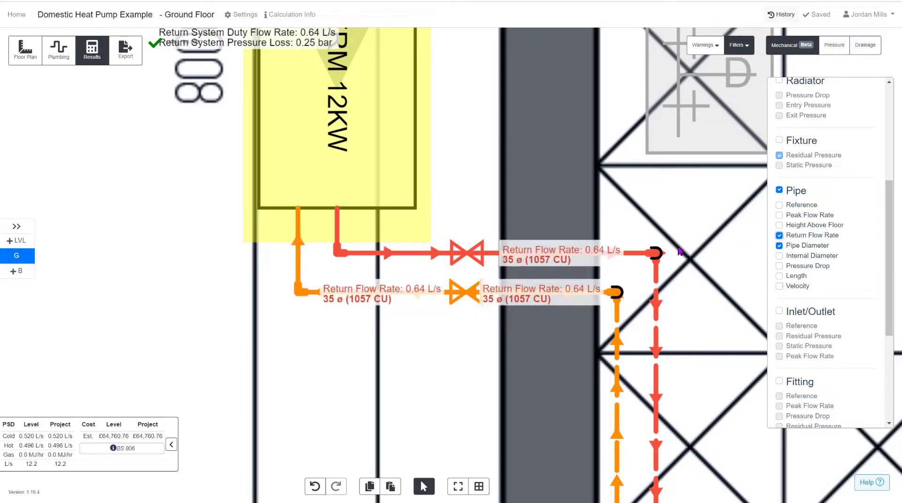
scroll(497, 237, down, 5)
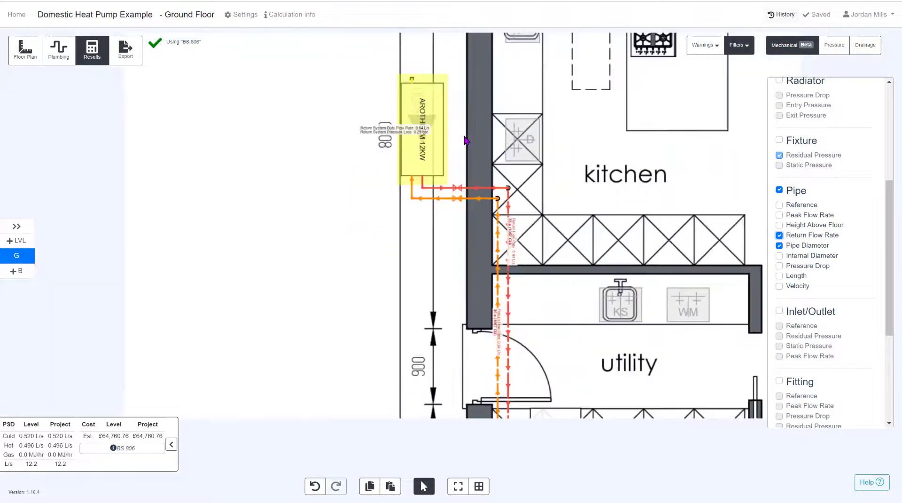
- Examine the return flow rates and diameters on the heating pipework from the heat pump to the cylinder and underfloor heating manifolds
scroll(510, 328, up, 5)
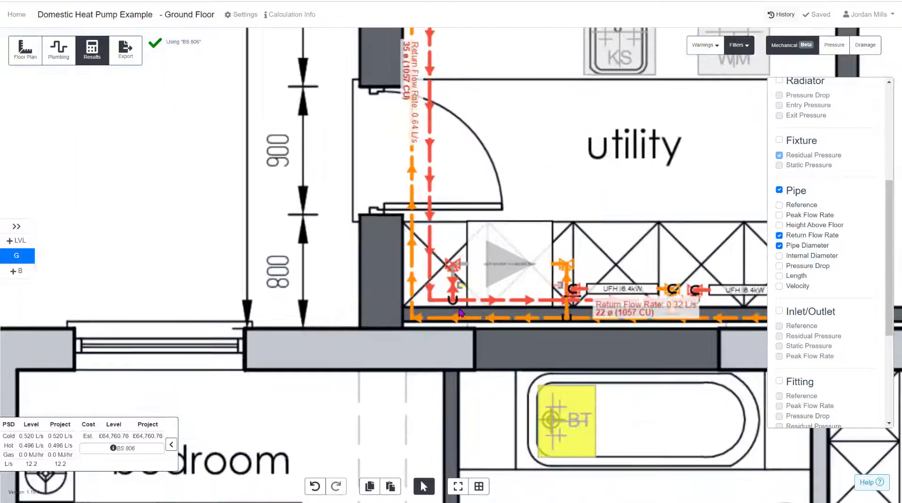
scroll(450, 321, up, 2)
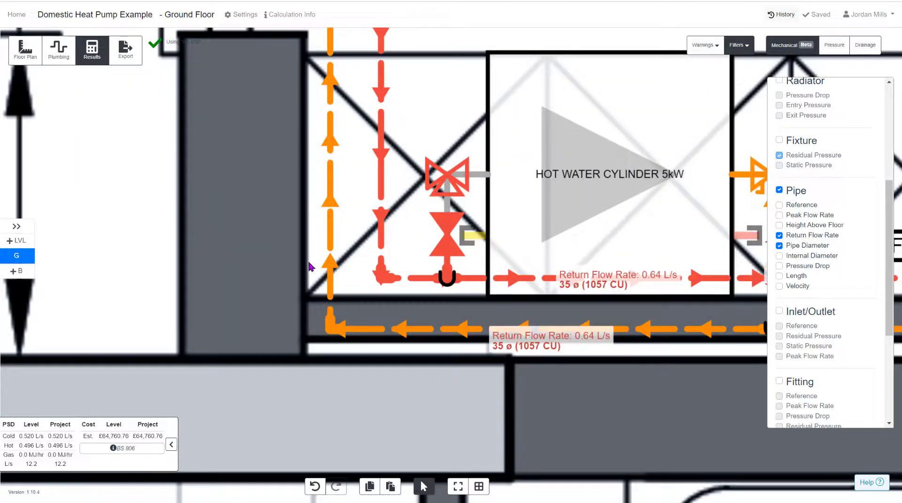
scroll(310, 266, down, 5)
scroll(261, 277, up, 4)
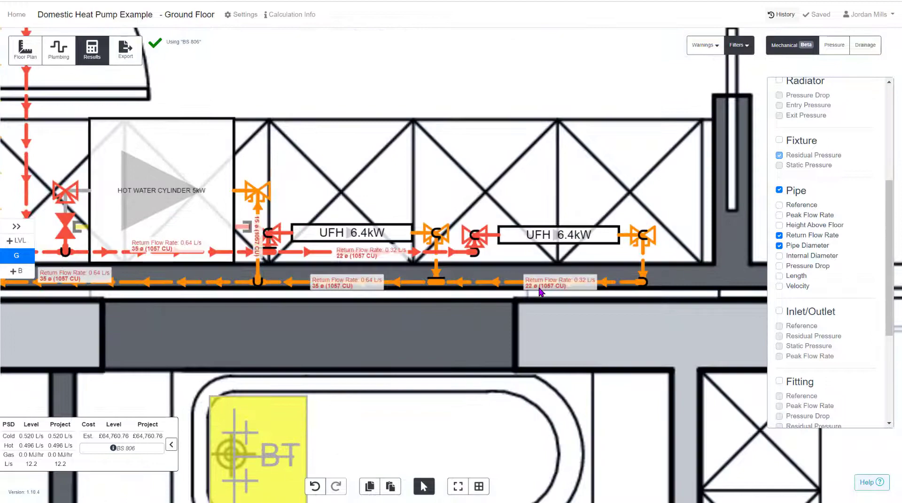
scroll(612, 404, down, 5)
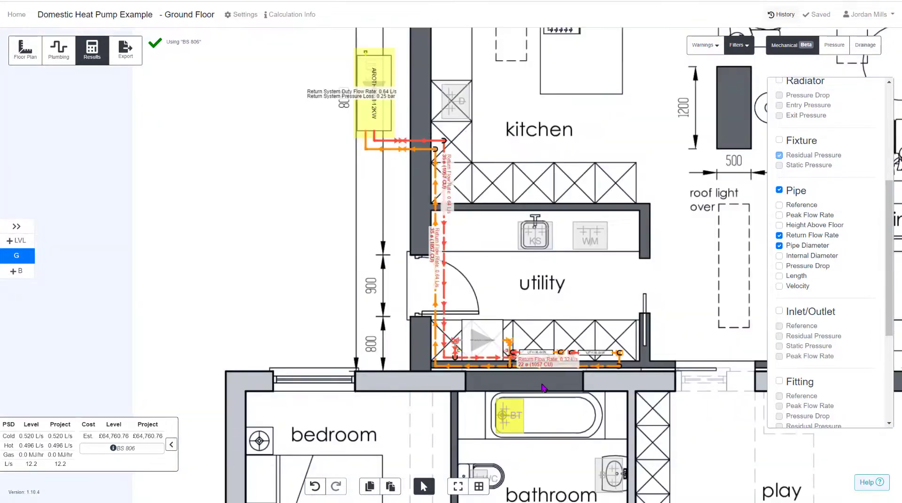
- Switch to the Pressure results and examine the hot and cold pipe sizes serving the ensuite fixtures
click(59, 49)
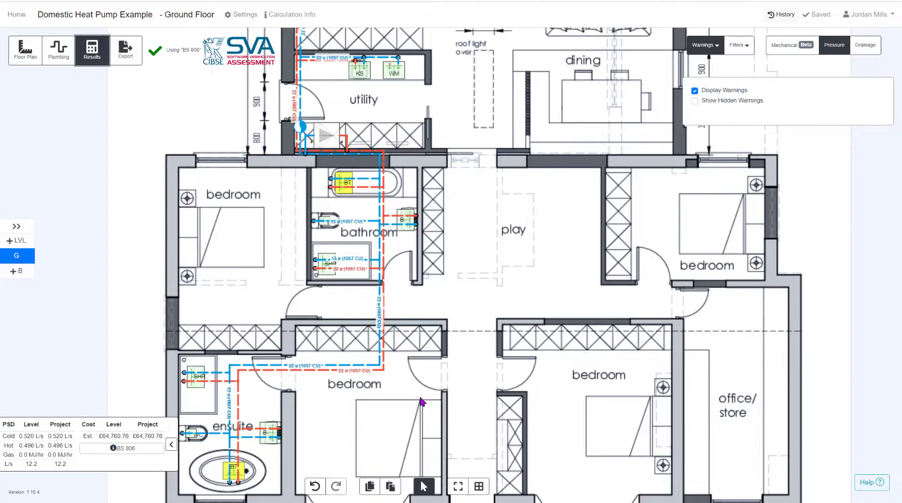
drag(420, 398, 597, 296)
scroll(362, 337, up, 5)
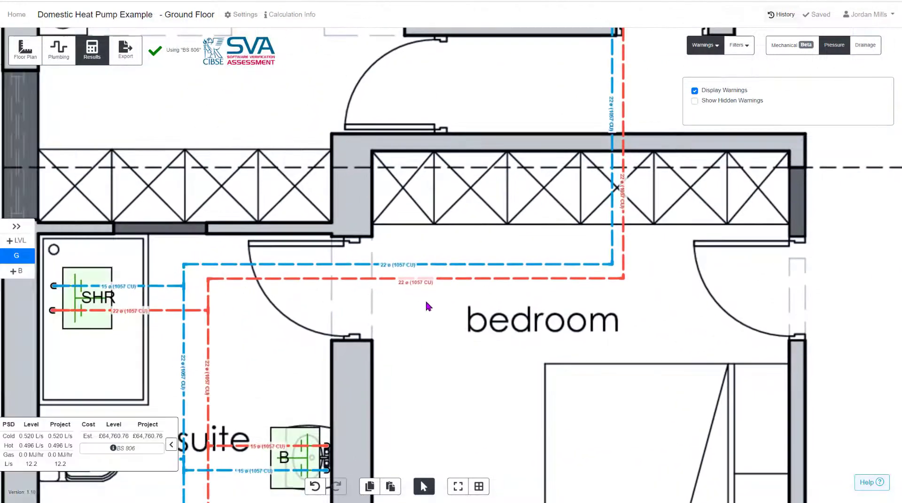
drag(428, 305, 443, 226)
scroll(477, 233, up, 5)
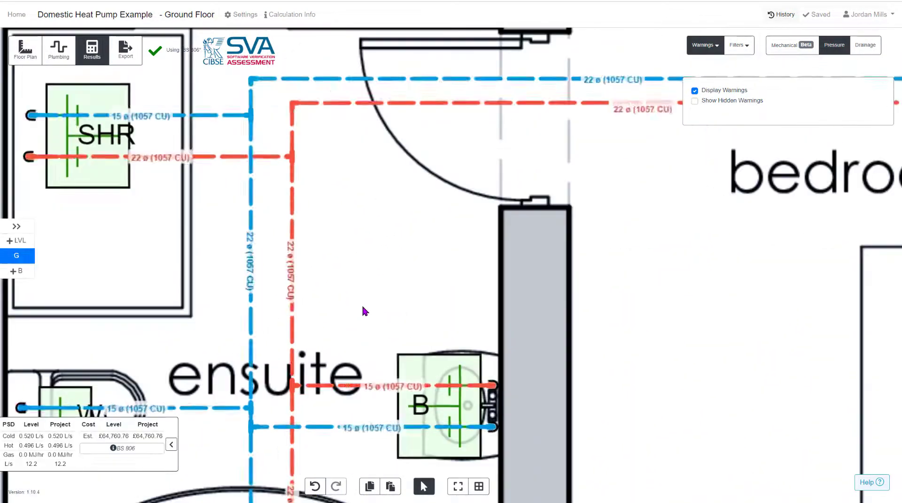
drag(365, 310, 424, 294)
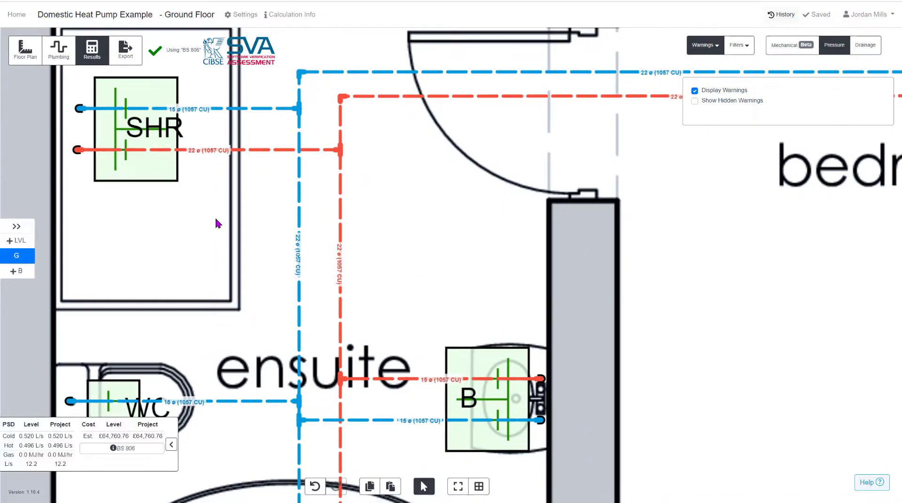
- Examine the calculated hot and cold pipe sizes to the bathroom's bath, WC, basin and shower
scroll(216, 219, down, 4)
drag(364, 218, 362, 379)
scroll(356, 329, down, 1)
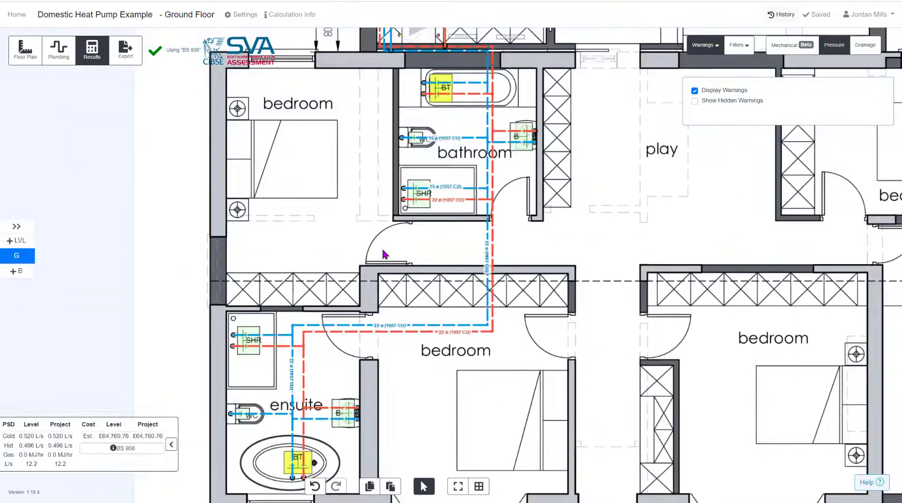
drag(378, 263, 341, 334)
scroll(390, 131, up, 3)
scroll(551, 274, up, 1)
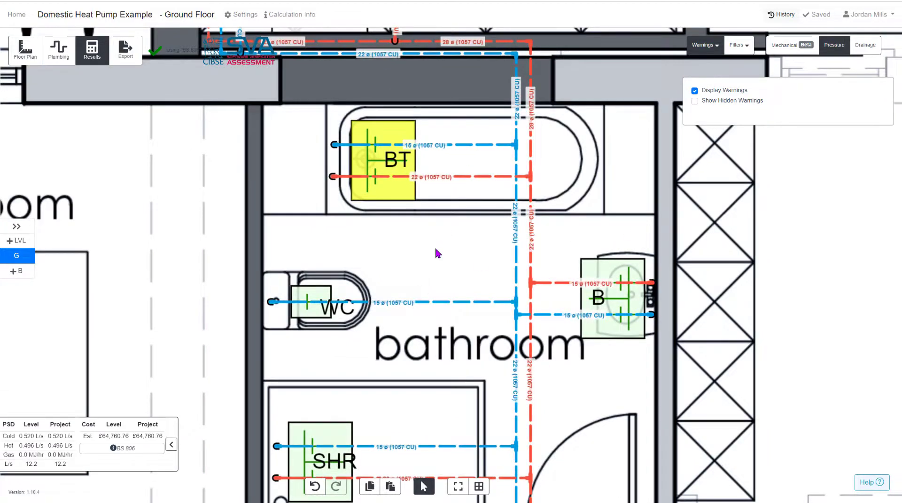
- Examine the hot and cold pipe sizes to the utility and kitchen fixtures, along with the heat pump's calculated results
scroll(437, 252, down, 2)
drag(425, 219, 440, 397)
drag(351, 142, 386, 258)
drag(474, 141, 487, 302)
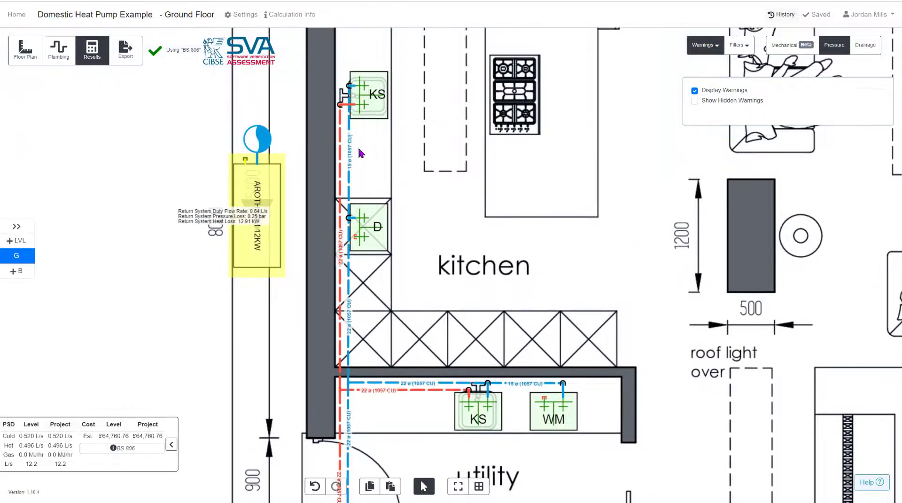
scroll(357, 150, up, 3)
scroll(331, 101, down, 6)
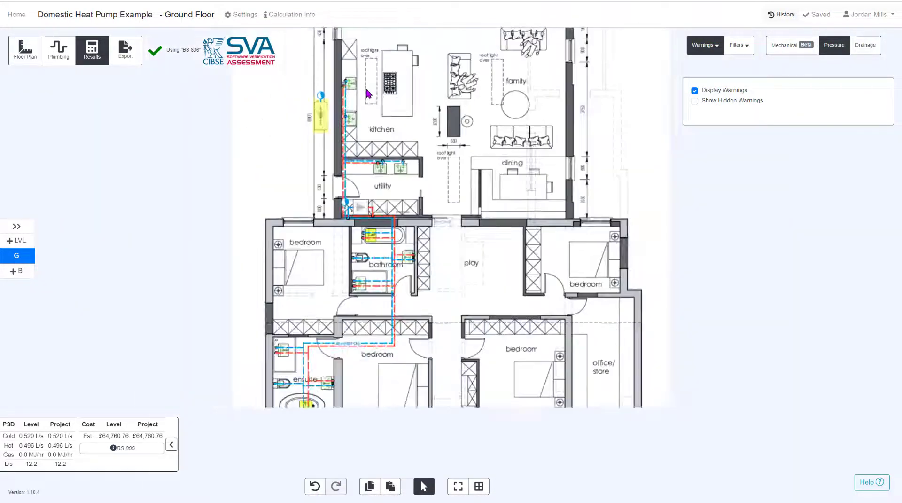
- Export the design as a PDF set and look through both ground floor drawing sheets
click(136, 58)
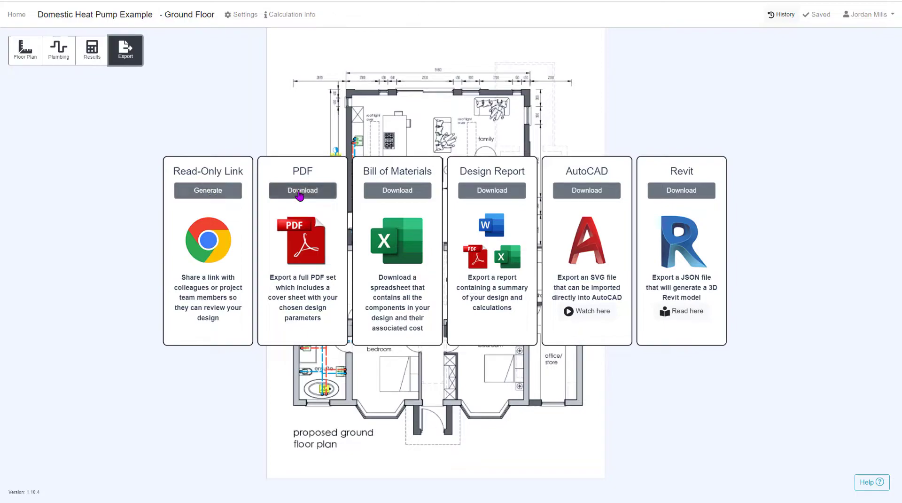
click(299, 190)
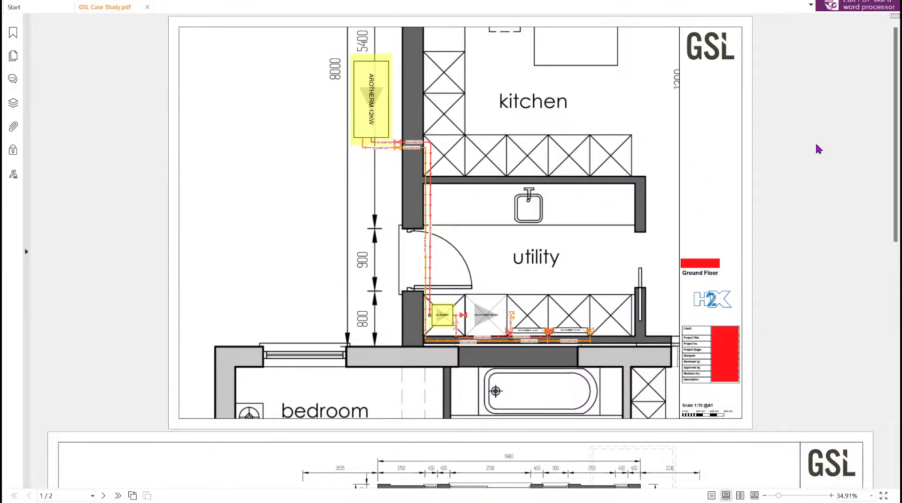
scroll(815, 149, down, 5)
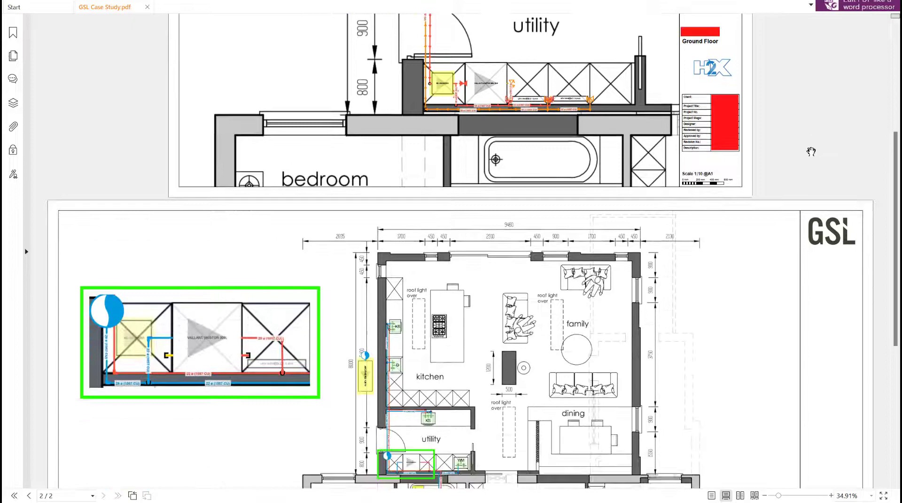
scroll(811, 151, down, 6)
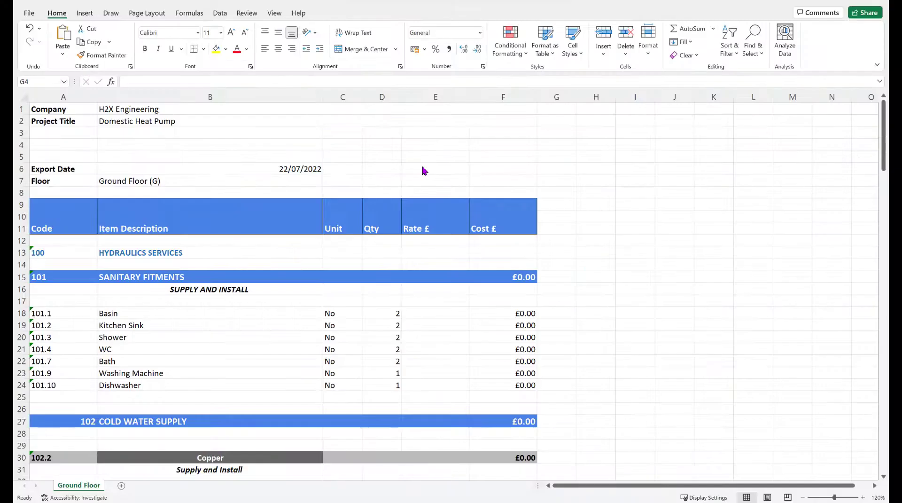
- Review the exported bill of materials in Excel, covering sanitary fitments, cold water, hot water and heating supply quantities
scroll(421, 166, down, 7)
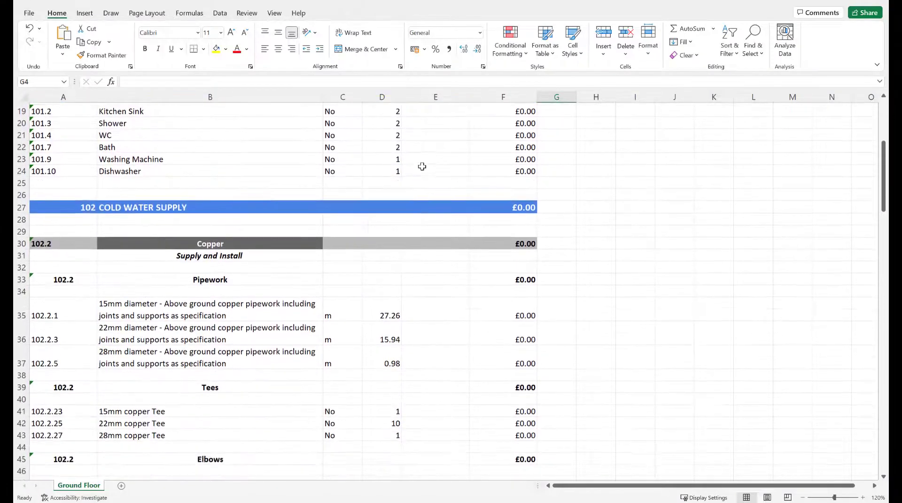
scroll(422, 166, down, 15)
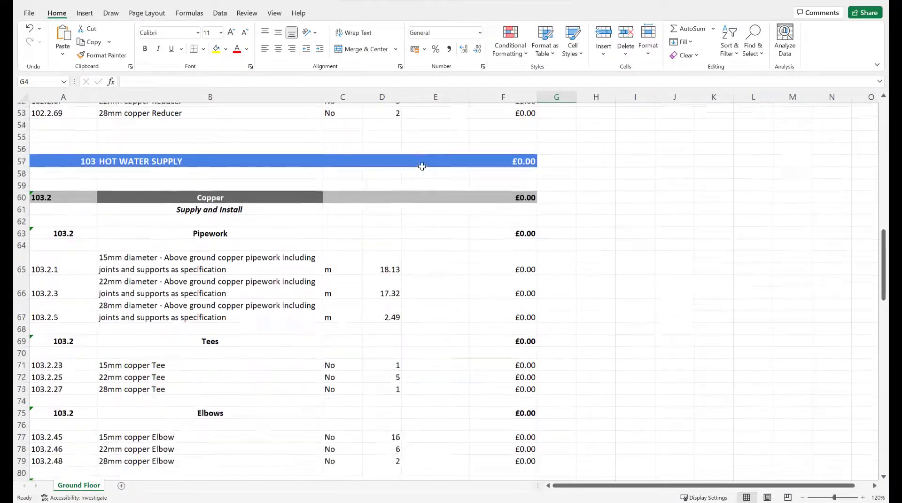
scroll(422, 169, down, 10)
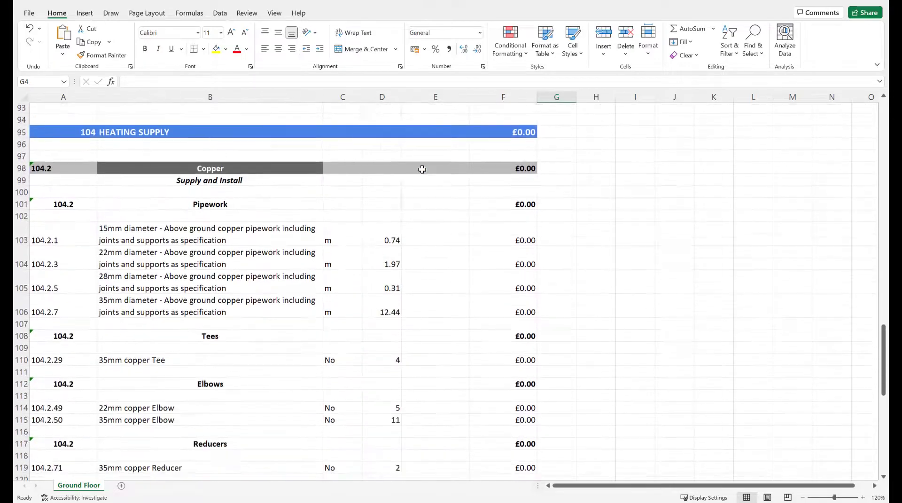